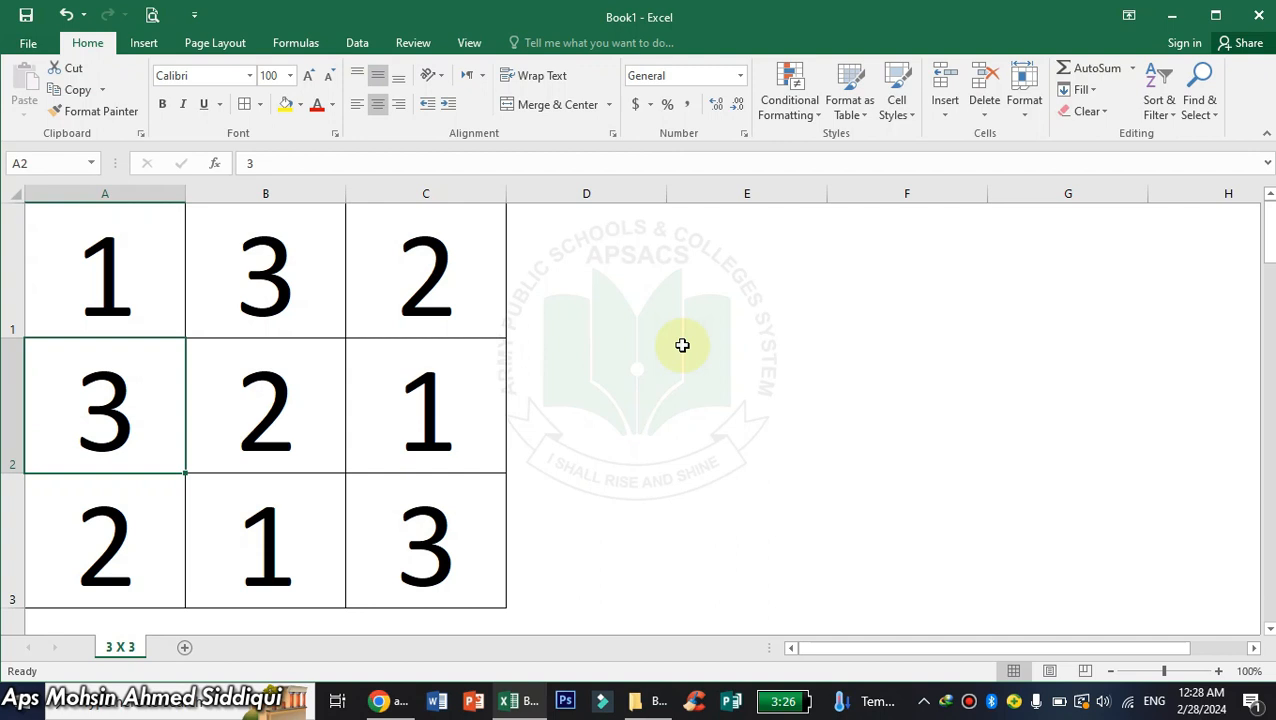
- Launch Excel 2016 and create a new blank workbook
click(22, 700)
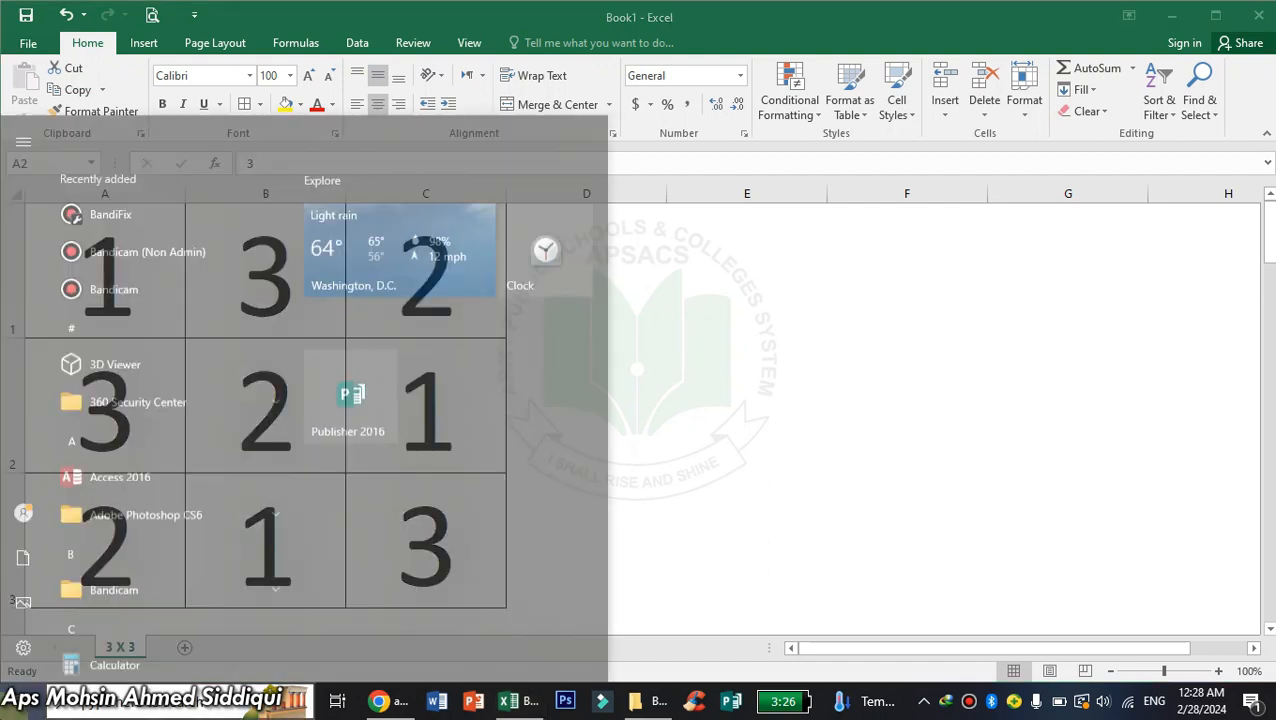
text(exce)
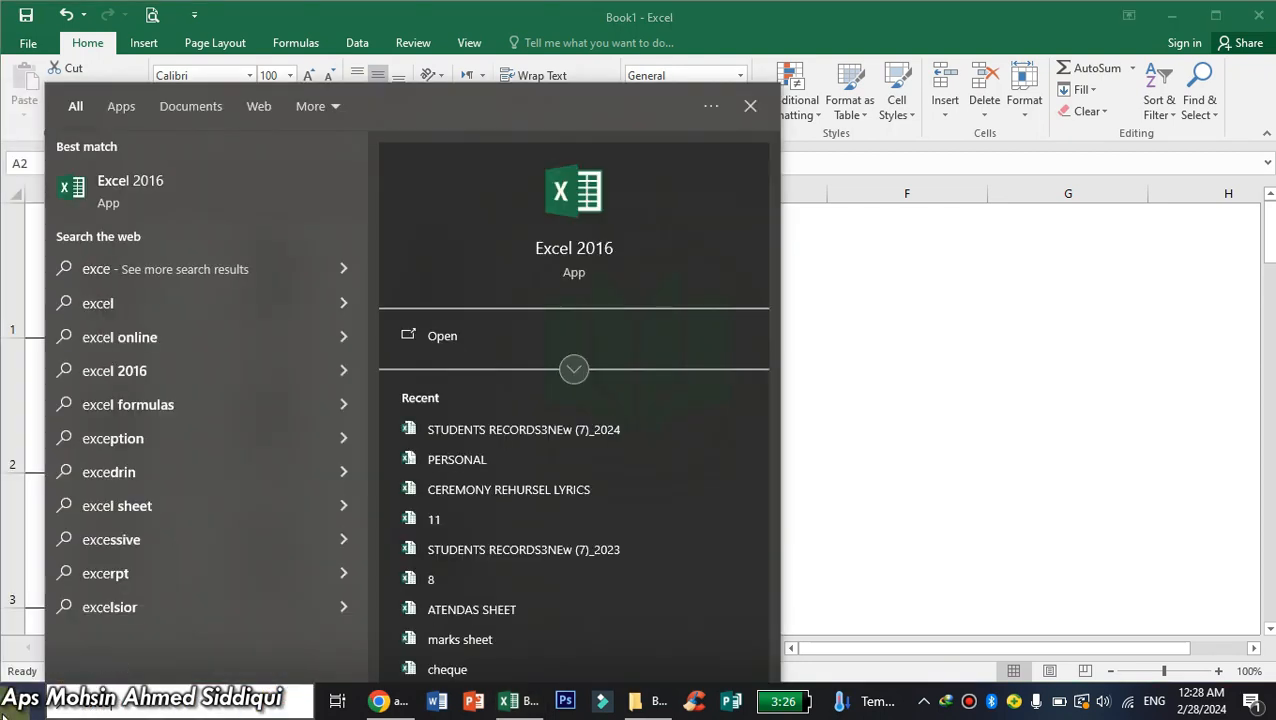
click(167, 183)
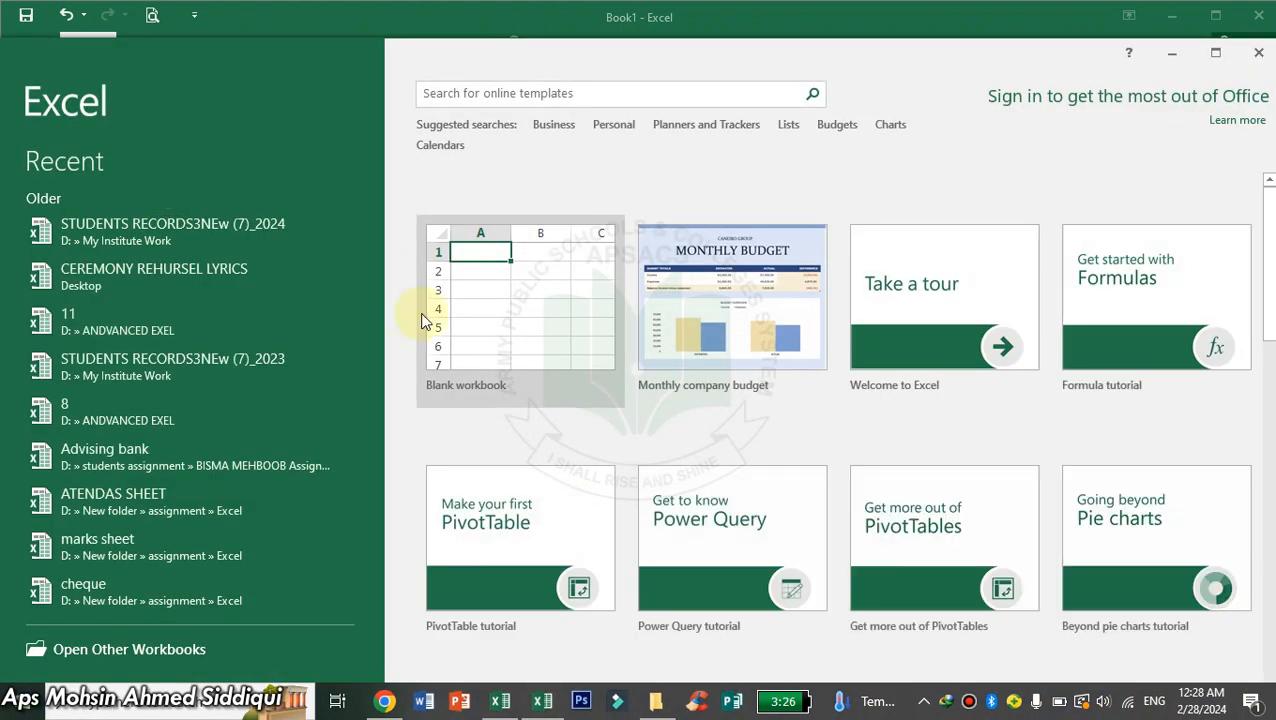
click(545, 316)
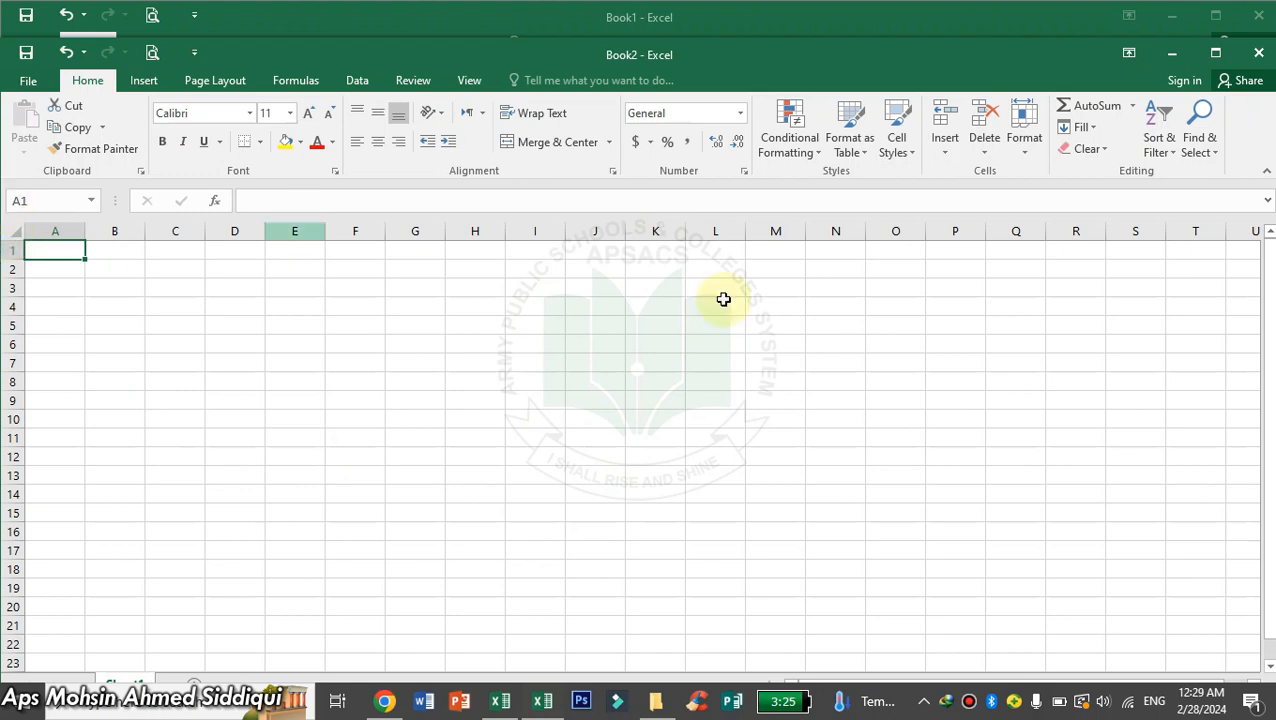
- Widen all columns and increase the height of all rows uniformly to make large, roughly square cells across the whole sheet
click(12, 235)
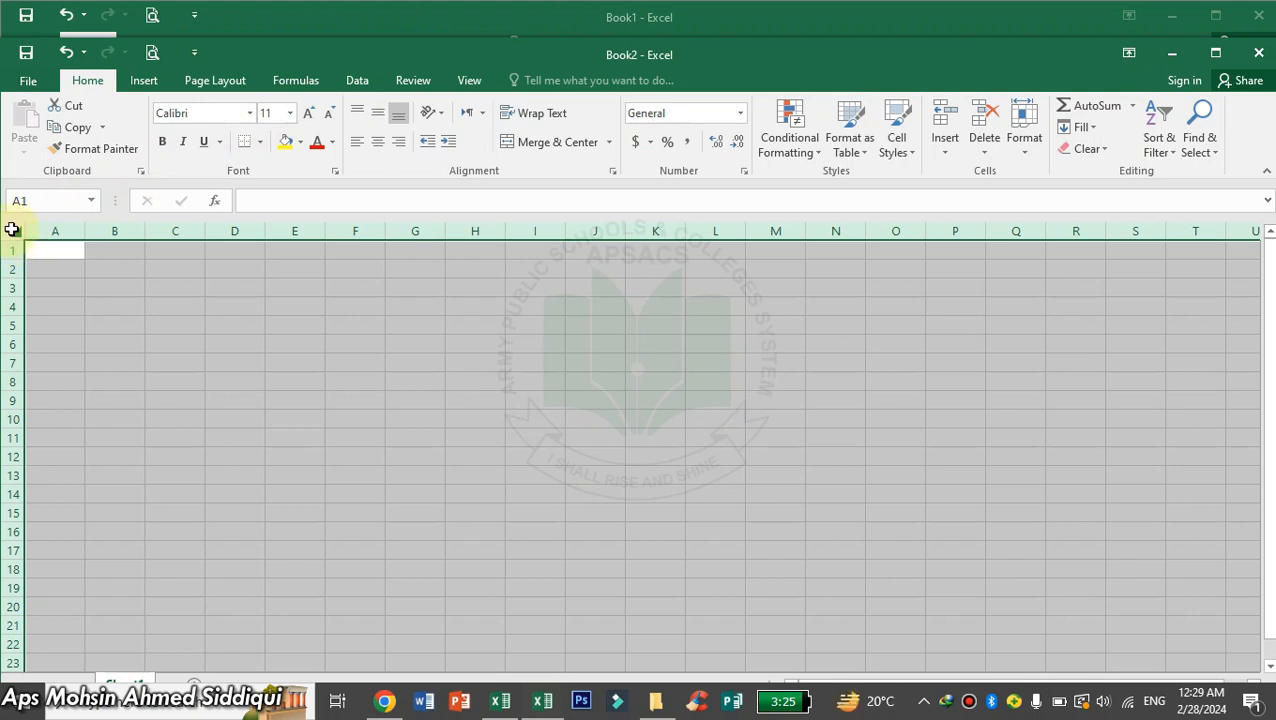
drag(146, 231, 260, 231)
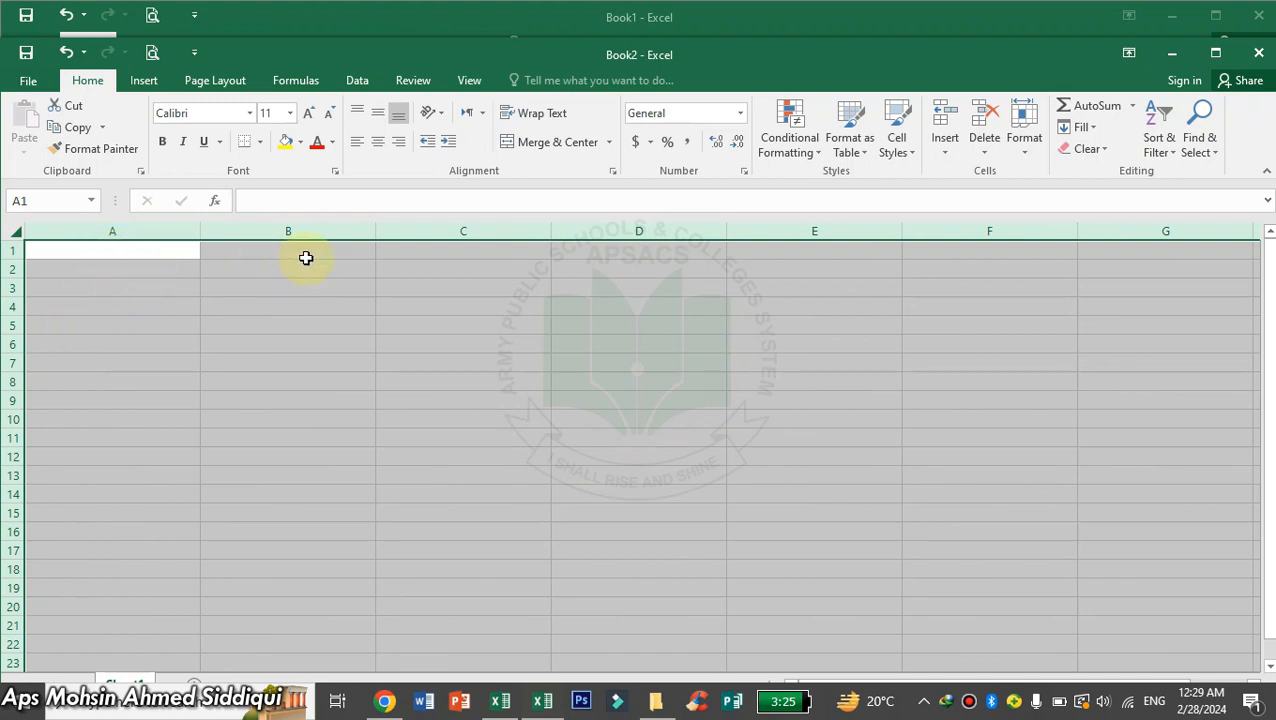
drag(14, 259, 14, 353)
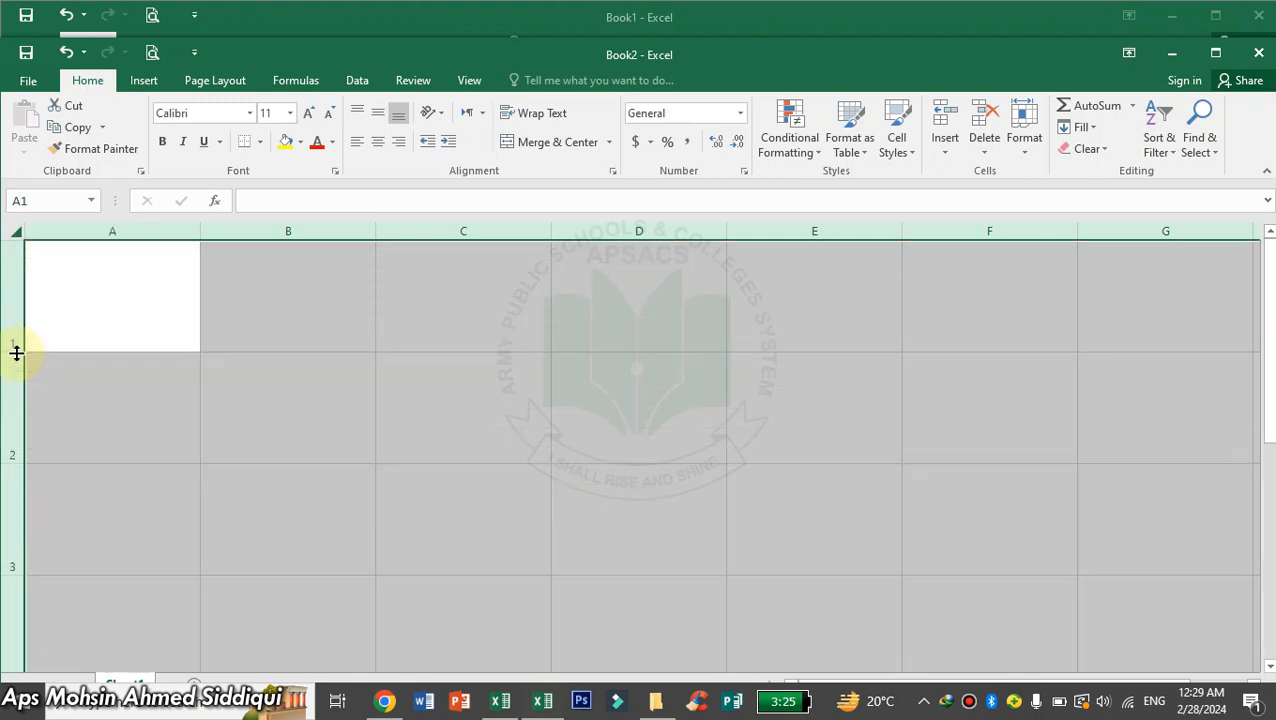
click(427, 551)
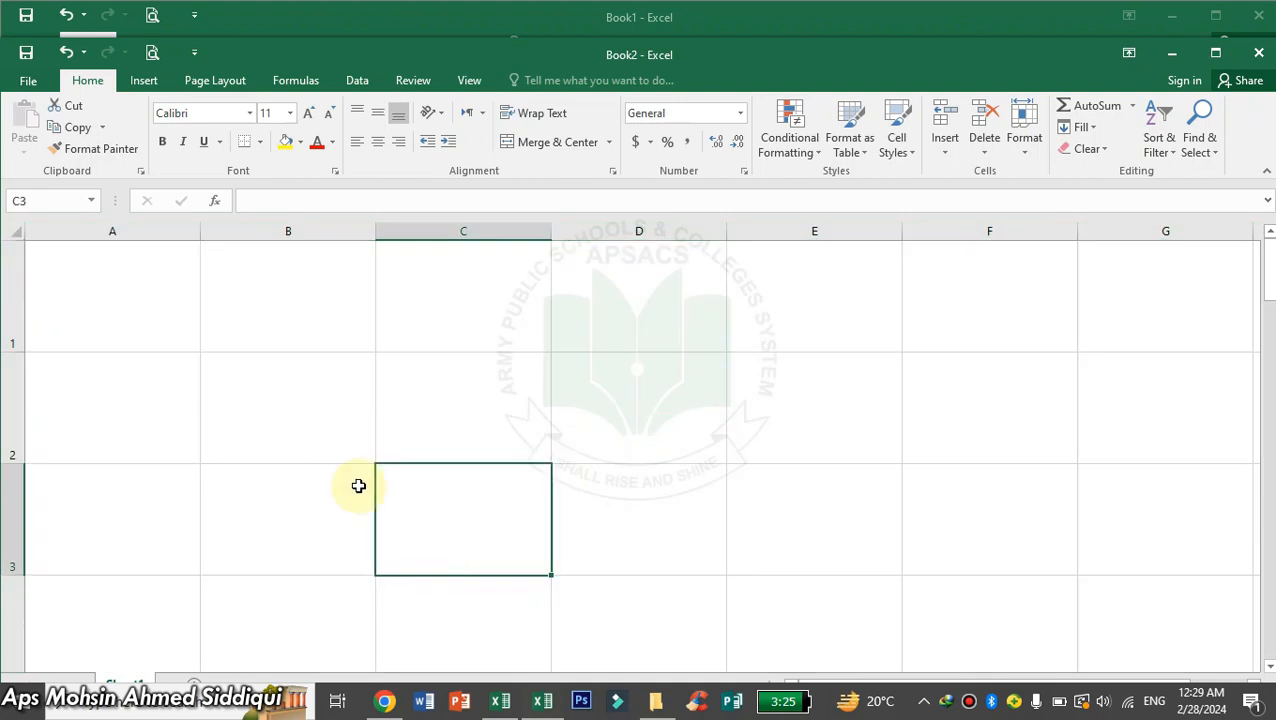
- Apply All Borders to the range A1:C3 to form a three-by-three grid
mouse_move(108, 285)
mouse_down()
mouse_move(253, 404)
mouse_move(425, 508)
mouse_up()
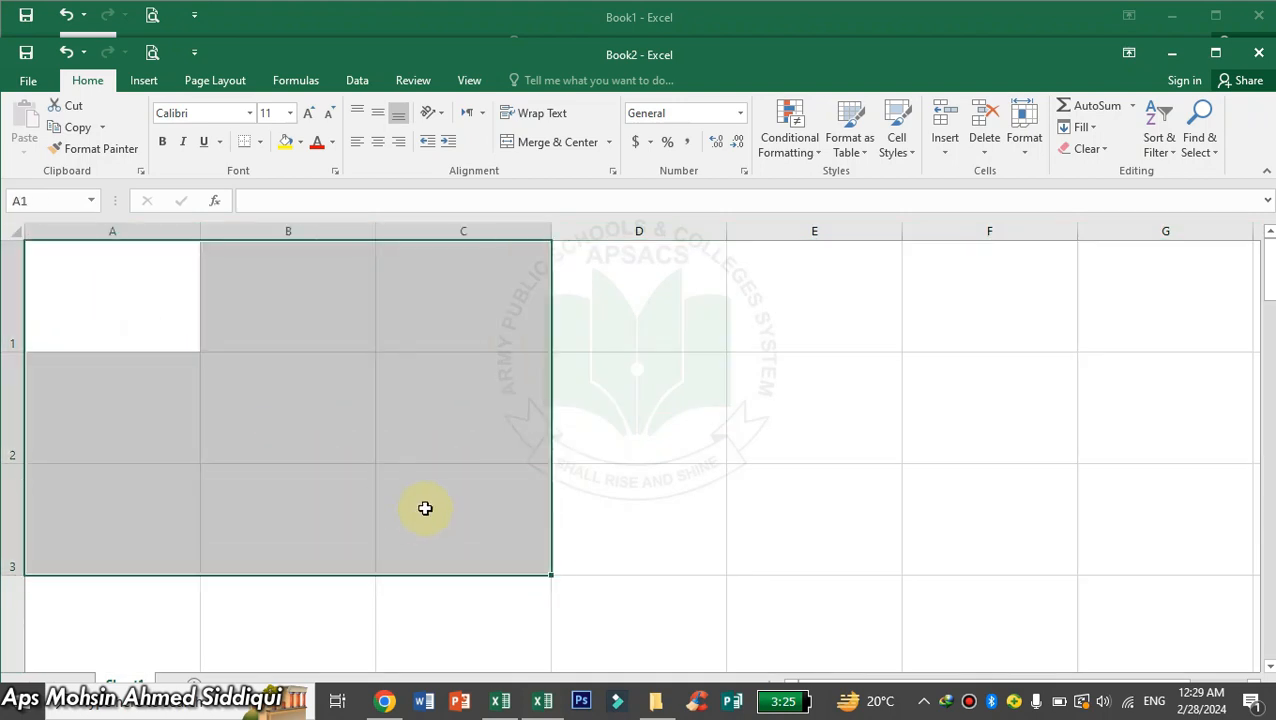
click(258, 141)
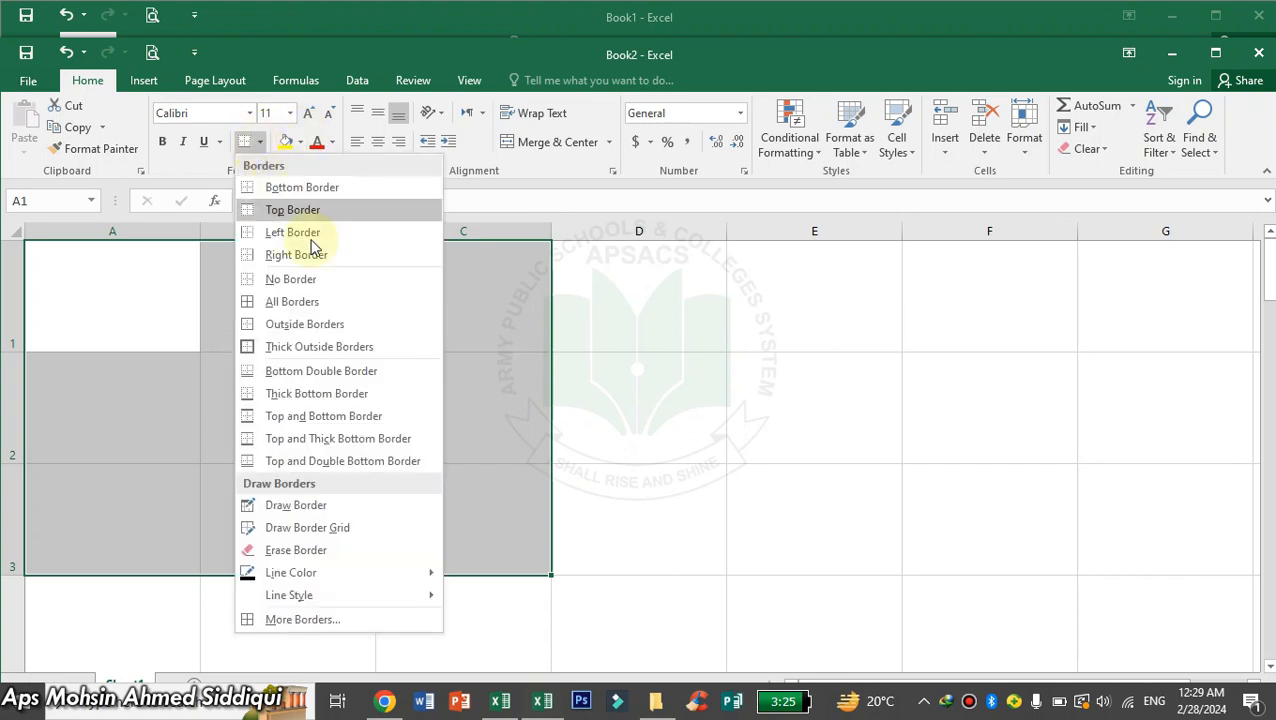
click(325, 307)
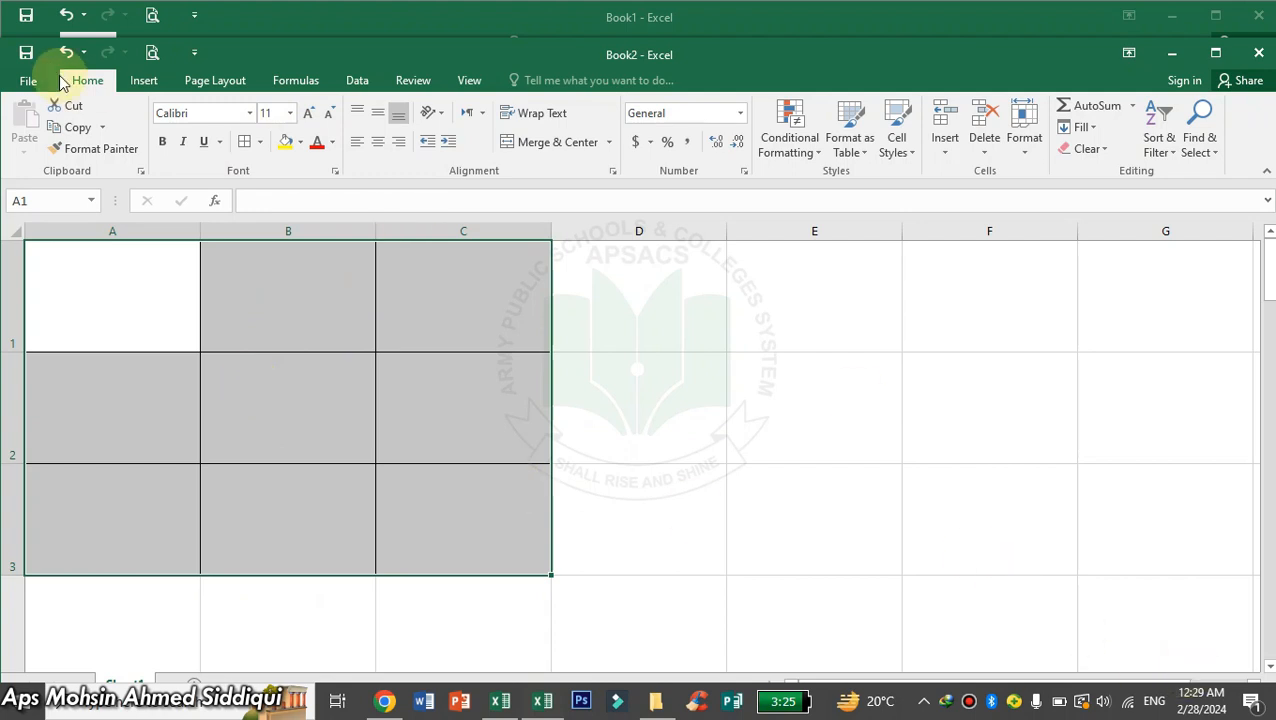
click(535, 408)
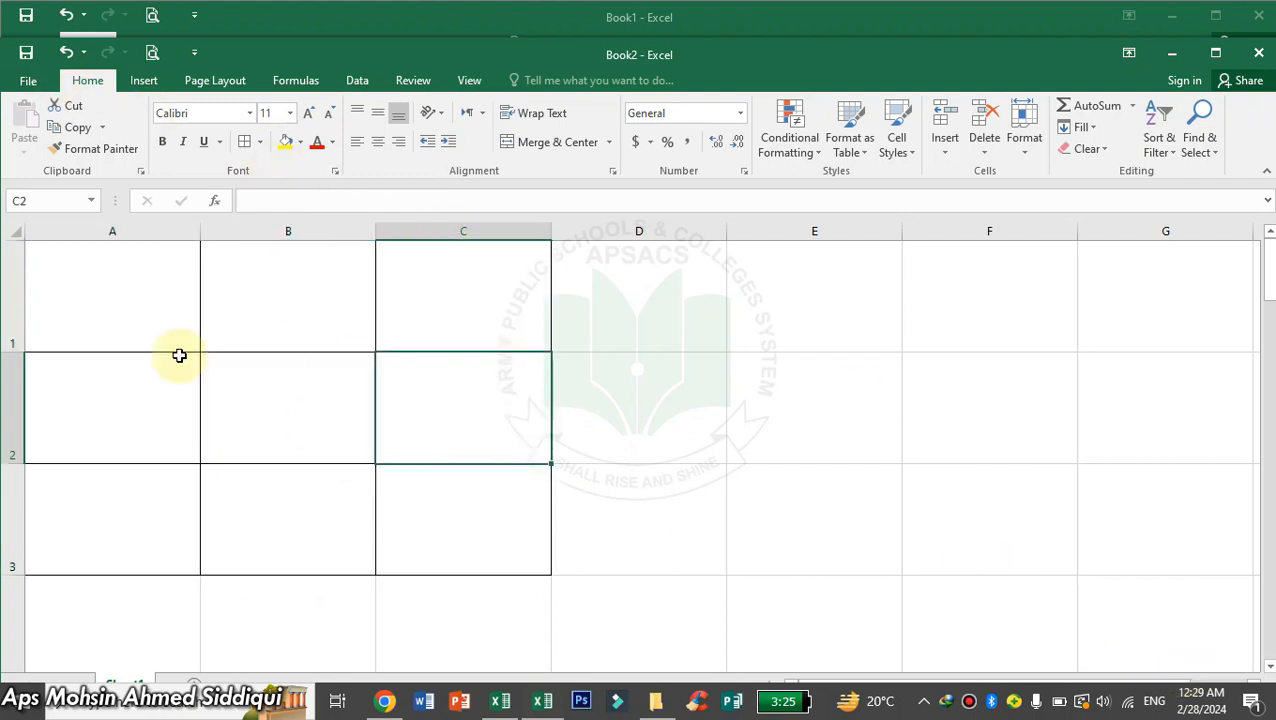
- Maximize the workbook window and hide the sheet's gridlines
double_click(150, 284)
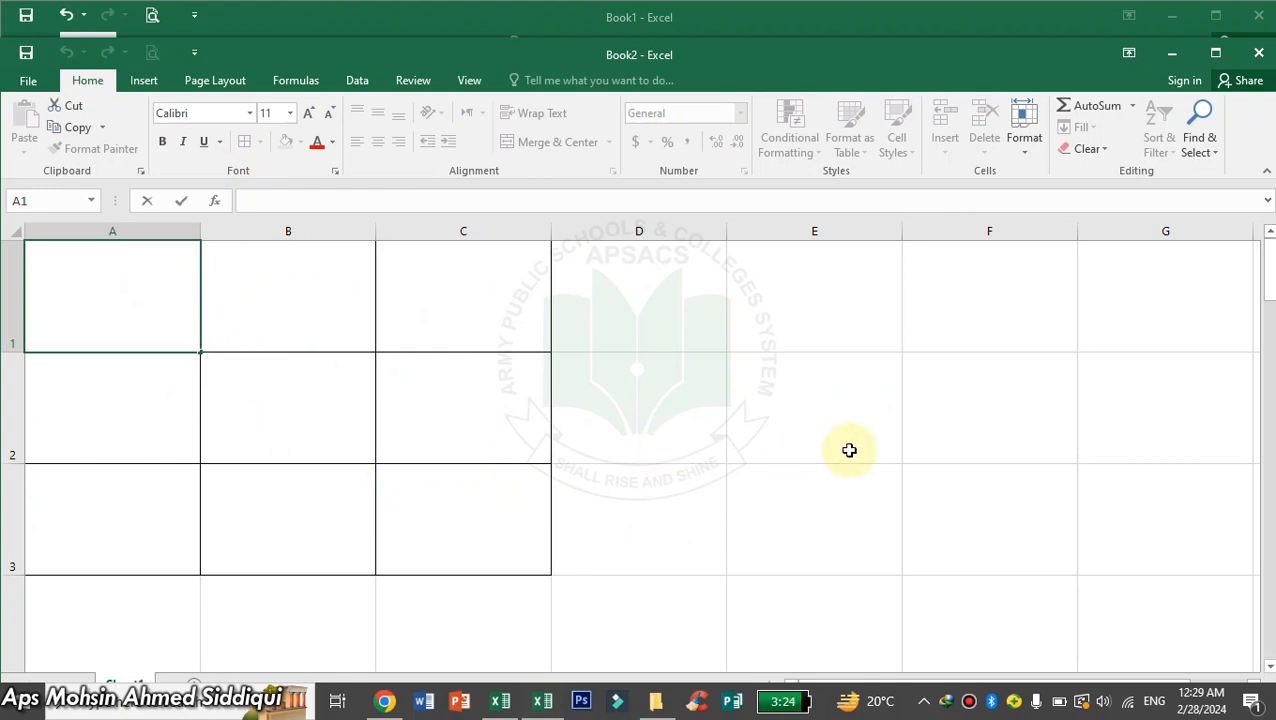
scroll(849, 450, down, 1)
scroll(849, 450, up, 1)
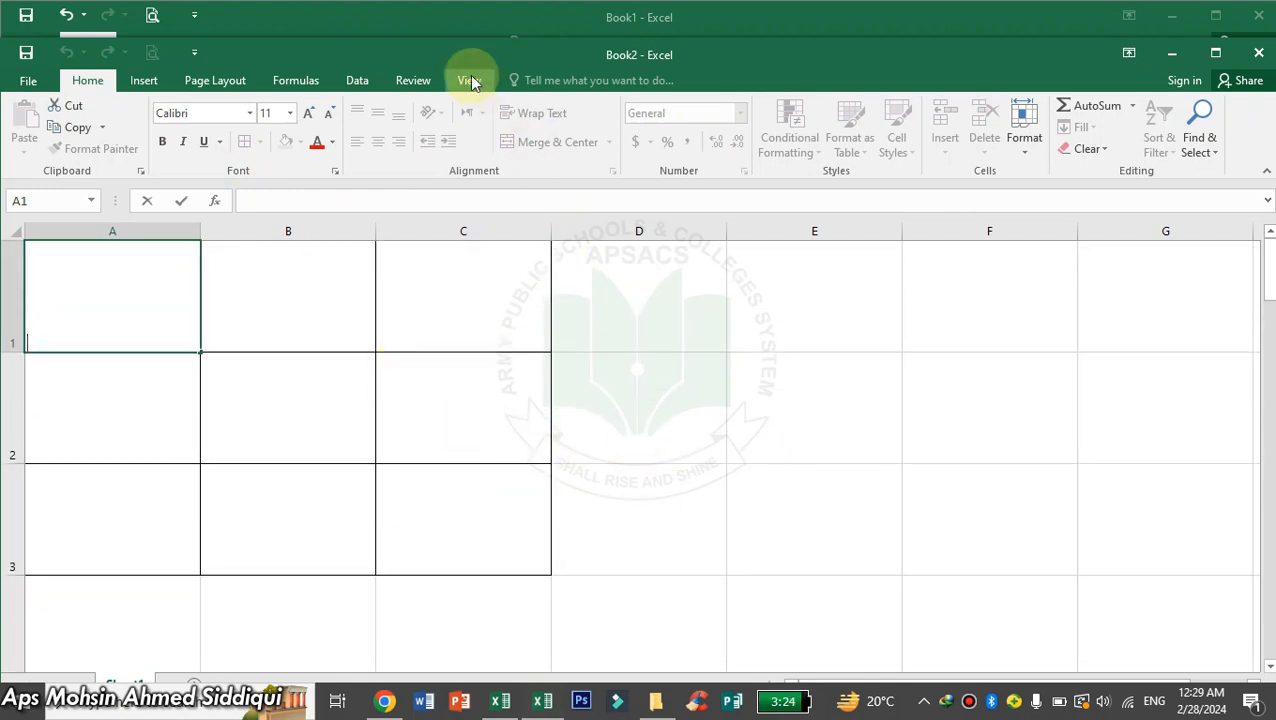
click(1216, 53)
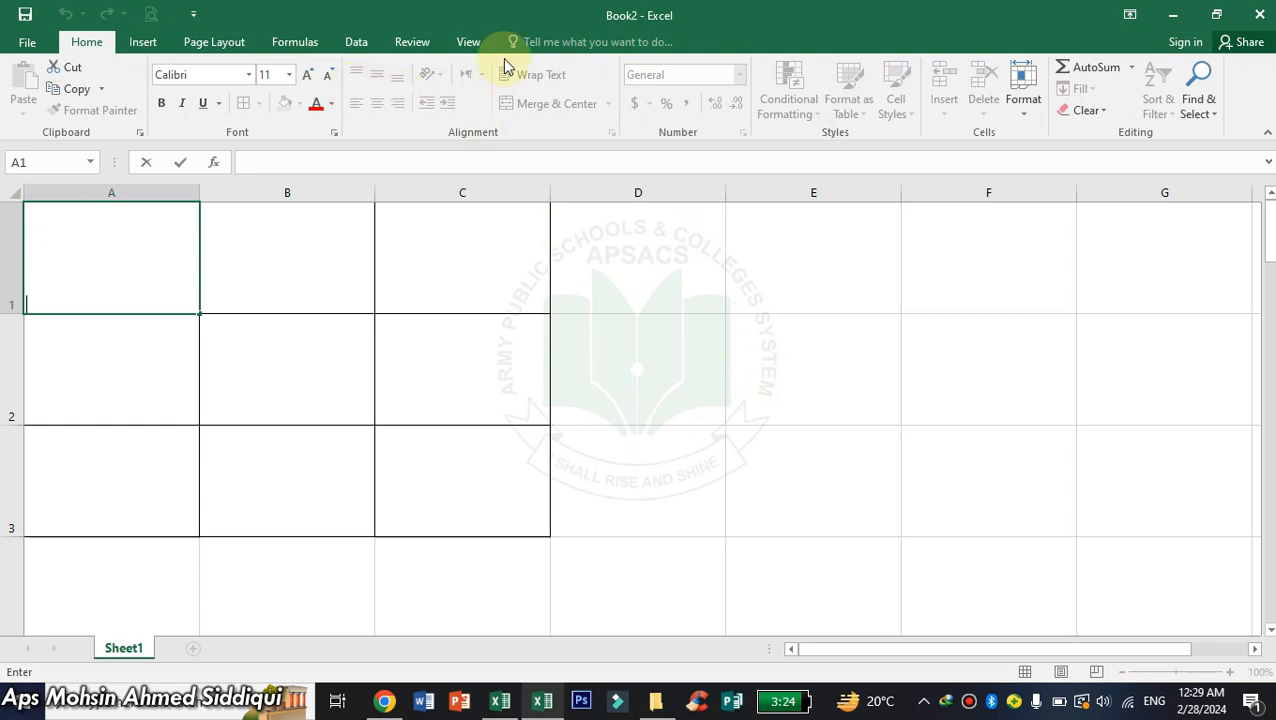
click(472, 42)
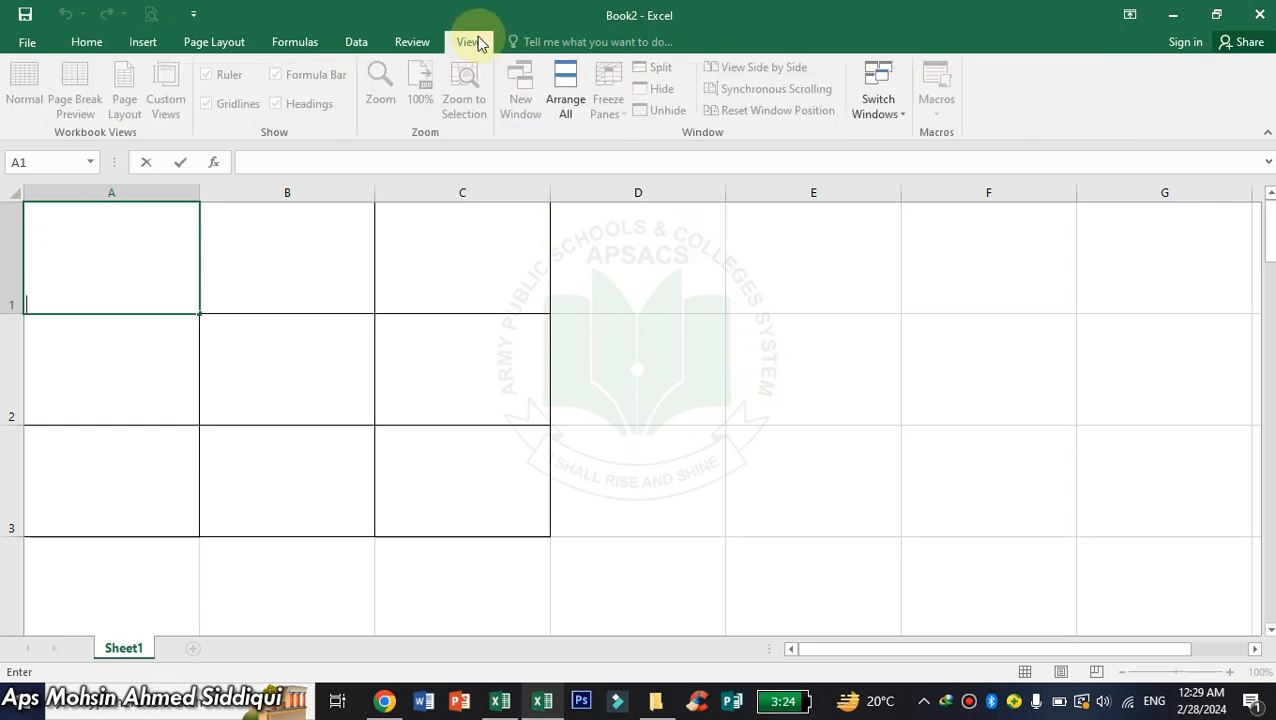
click(747, 381)
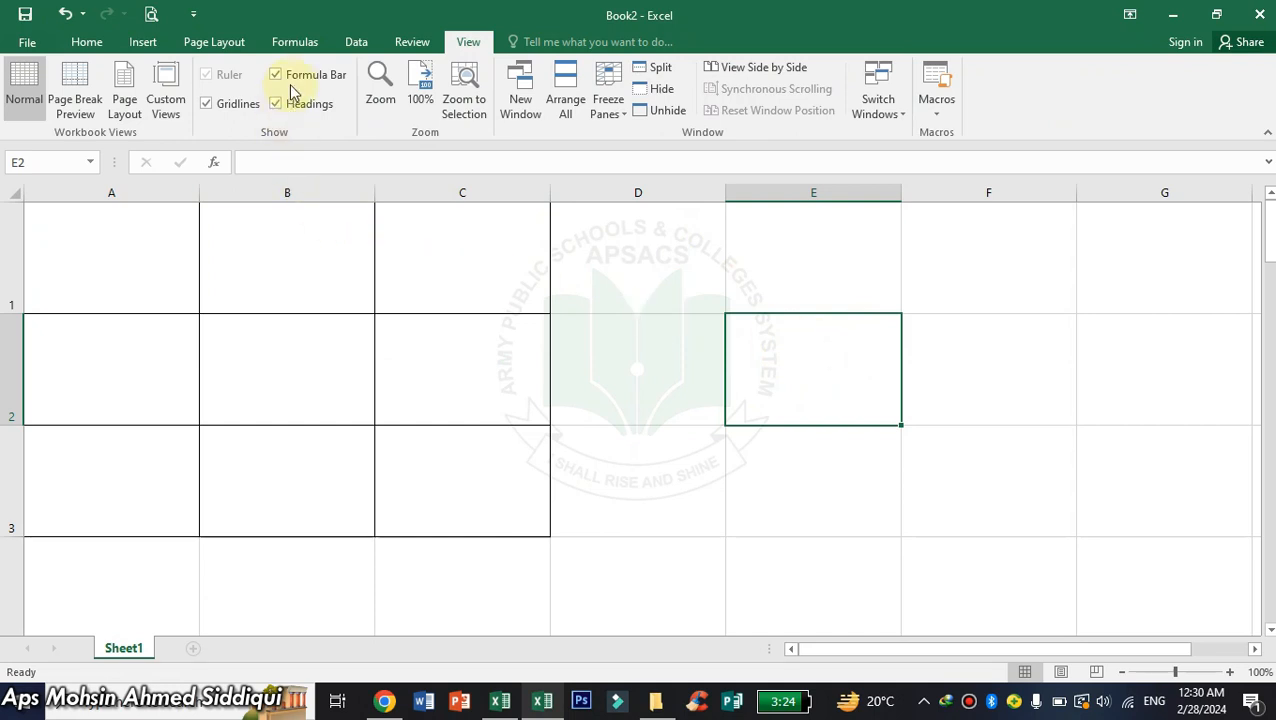
click(207, 106)
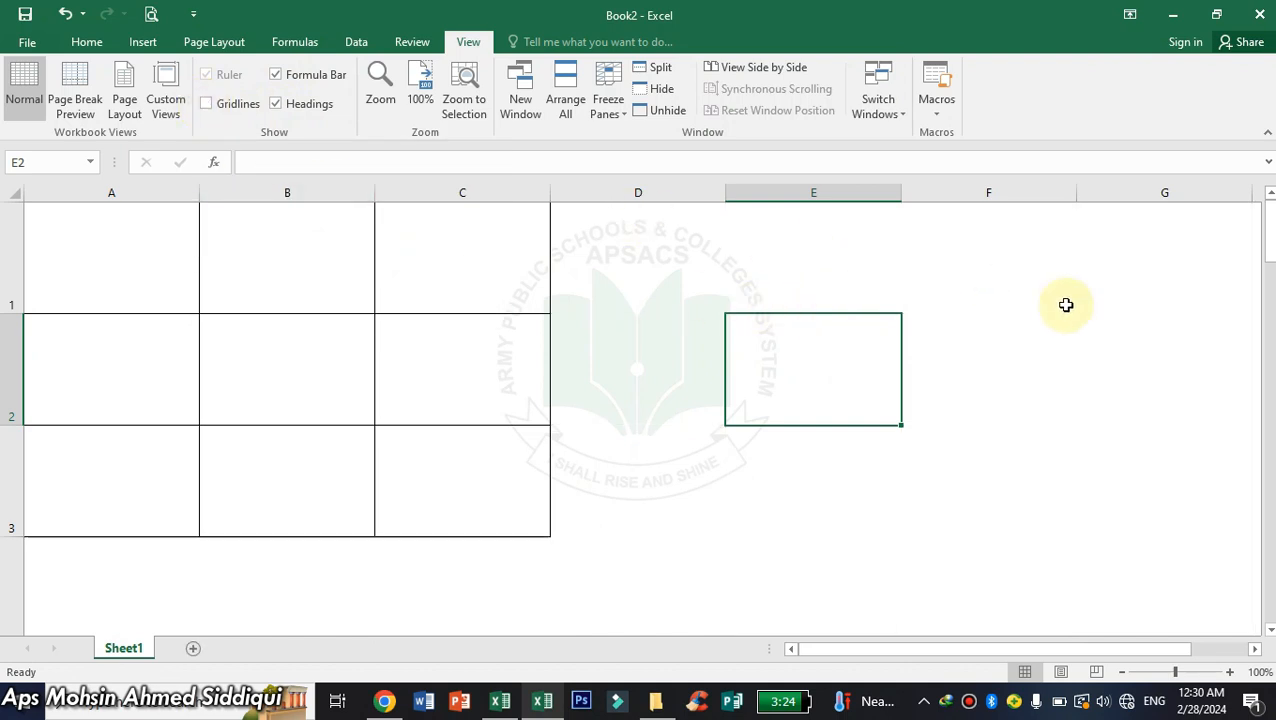
- Enter 1 in cell A1 of the bordered grid
click(1231, 680)
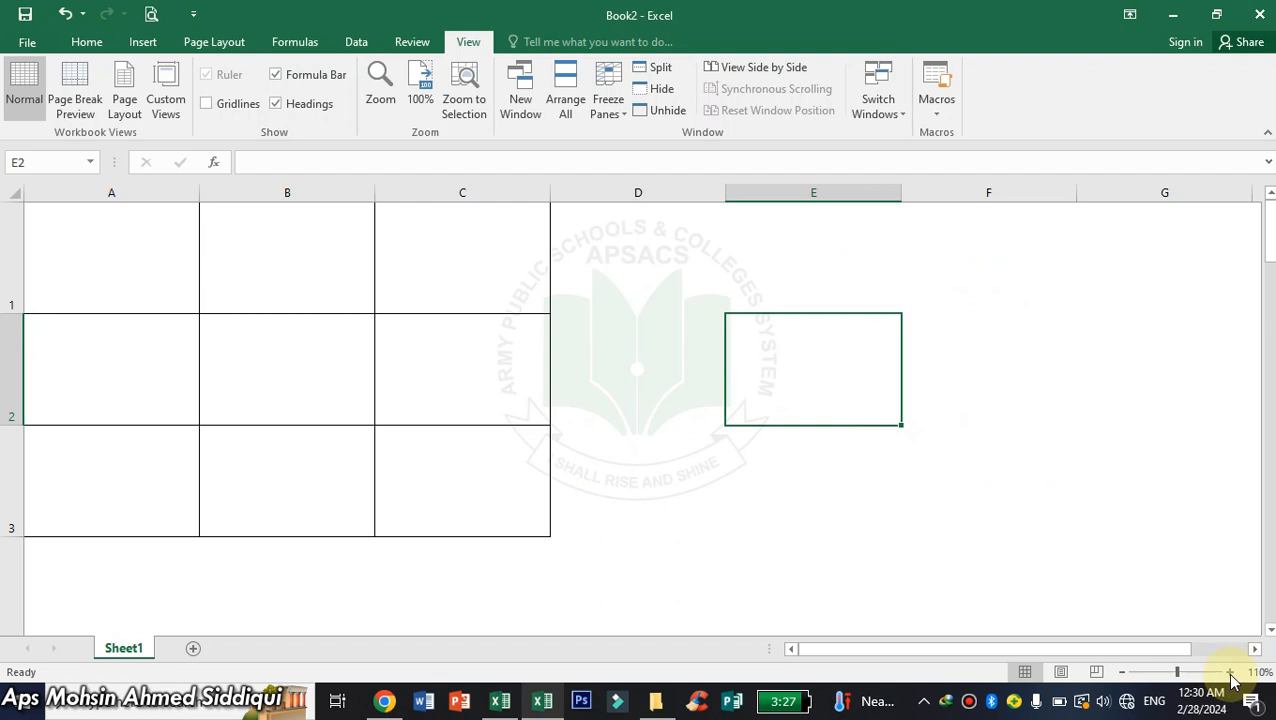
click(1230, 673)
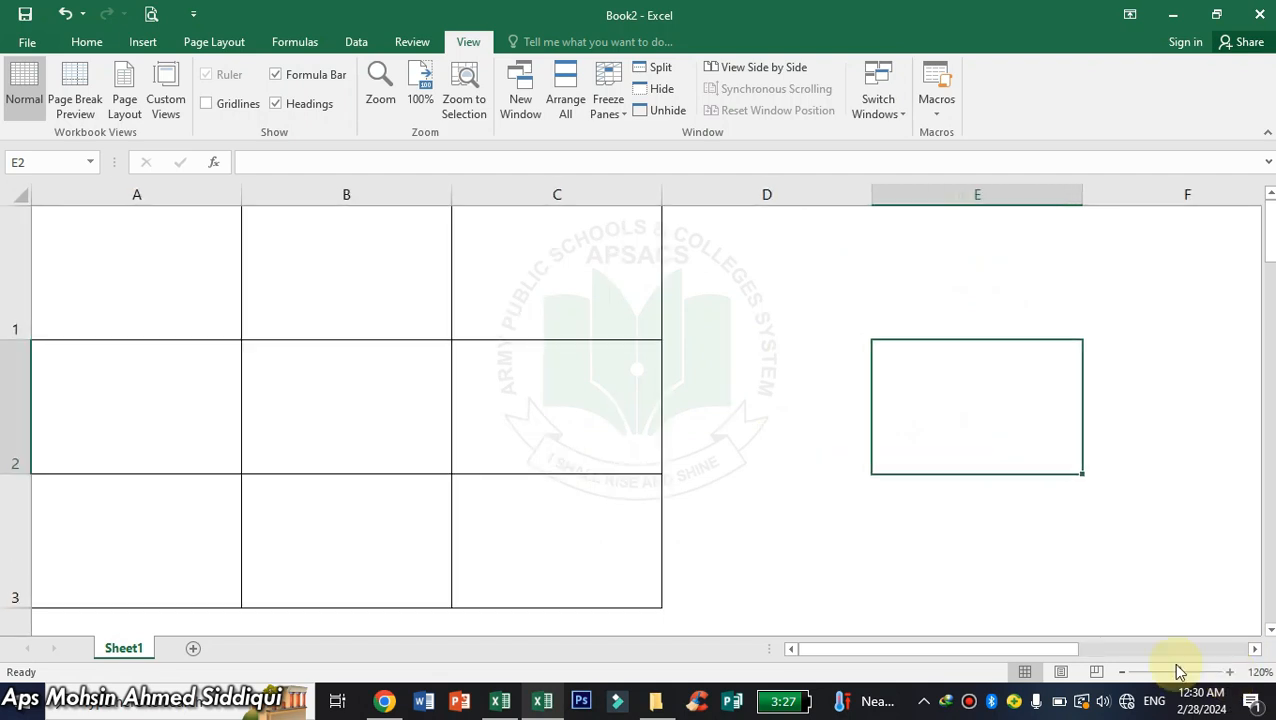
click(155, 294)
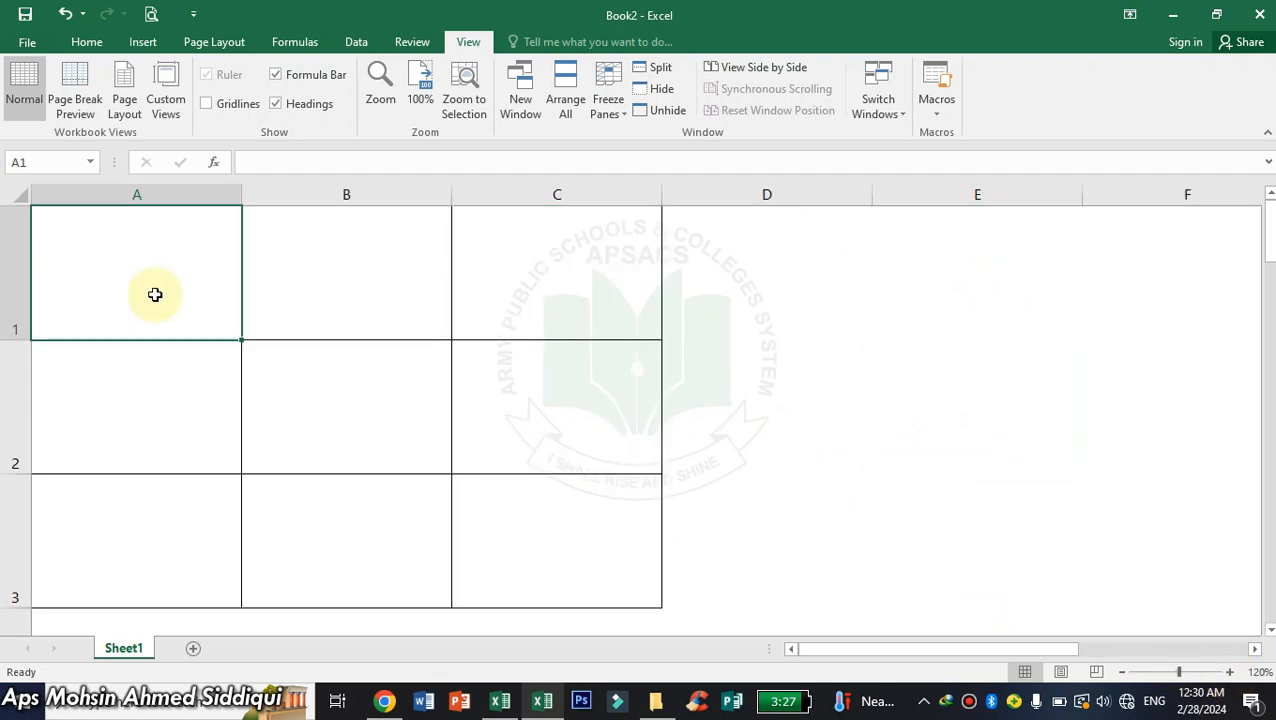
drag(157, 262, 517, 530)
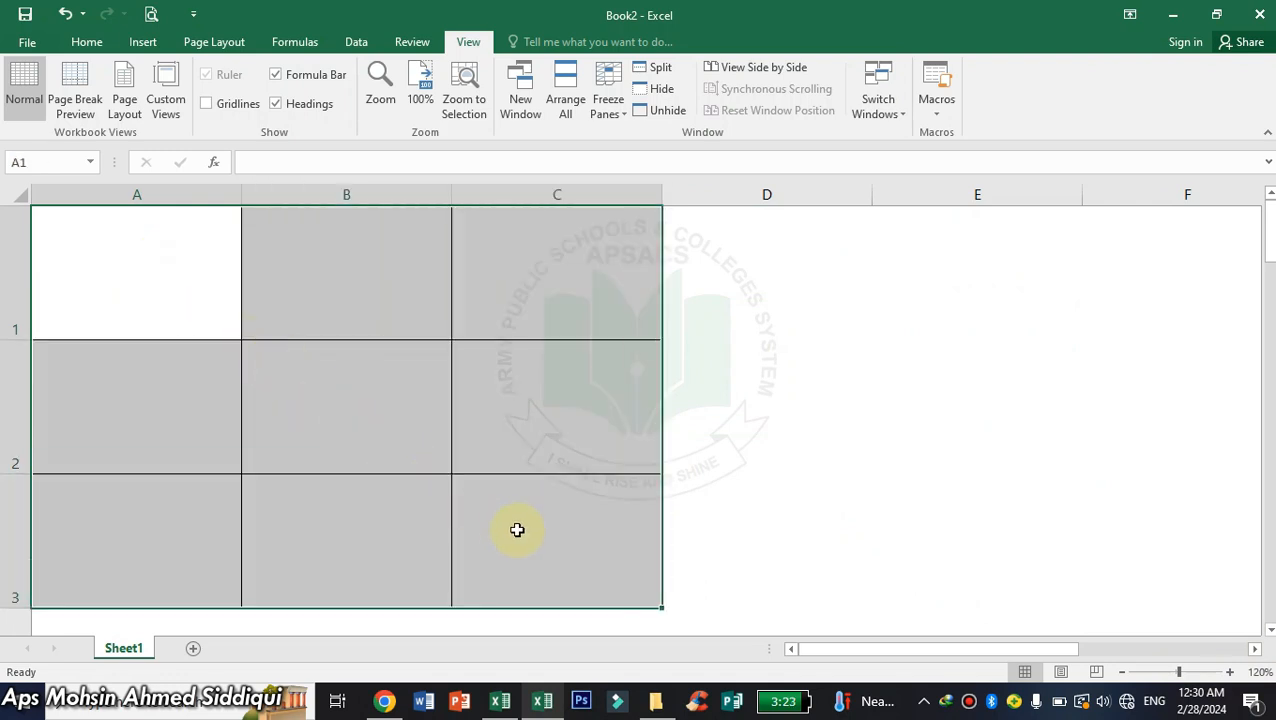
click(89, 45)
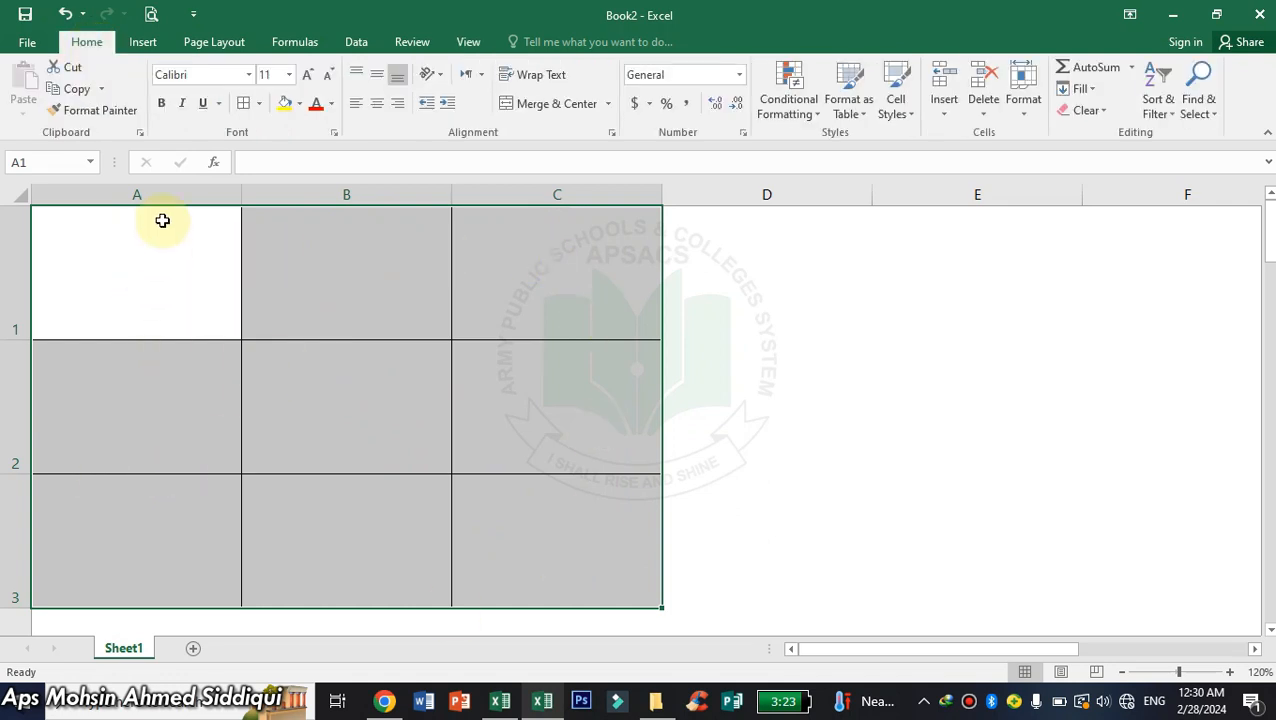
click(158, 262)
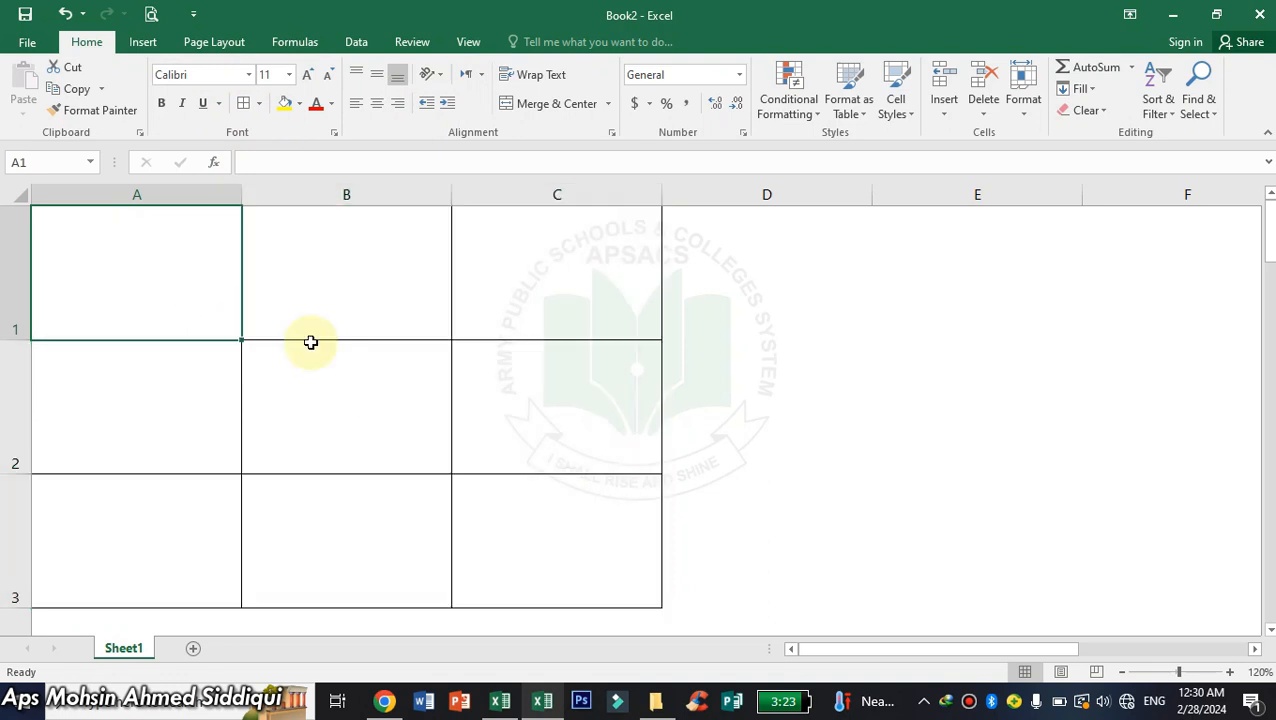
text(1)
key(Return)
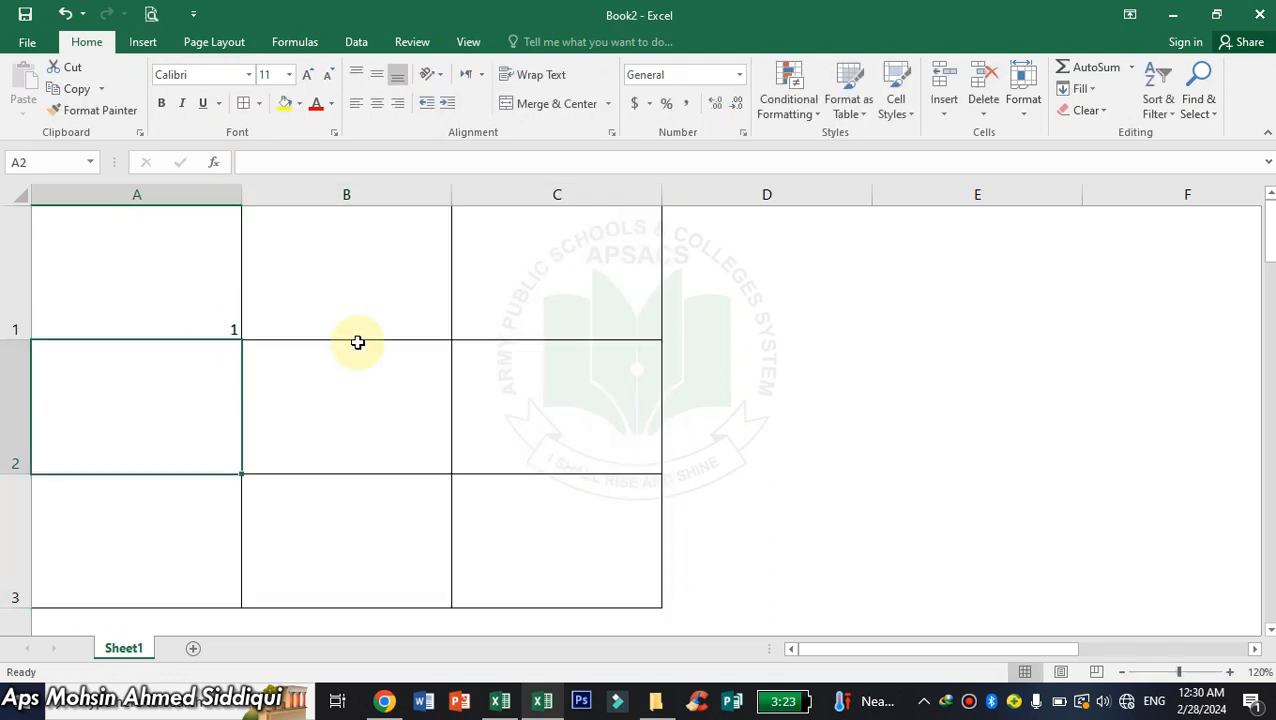
- Center the contents of cells A1:C3 horizontally and vertically
drag(159, 282, 548, 567)
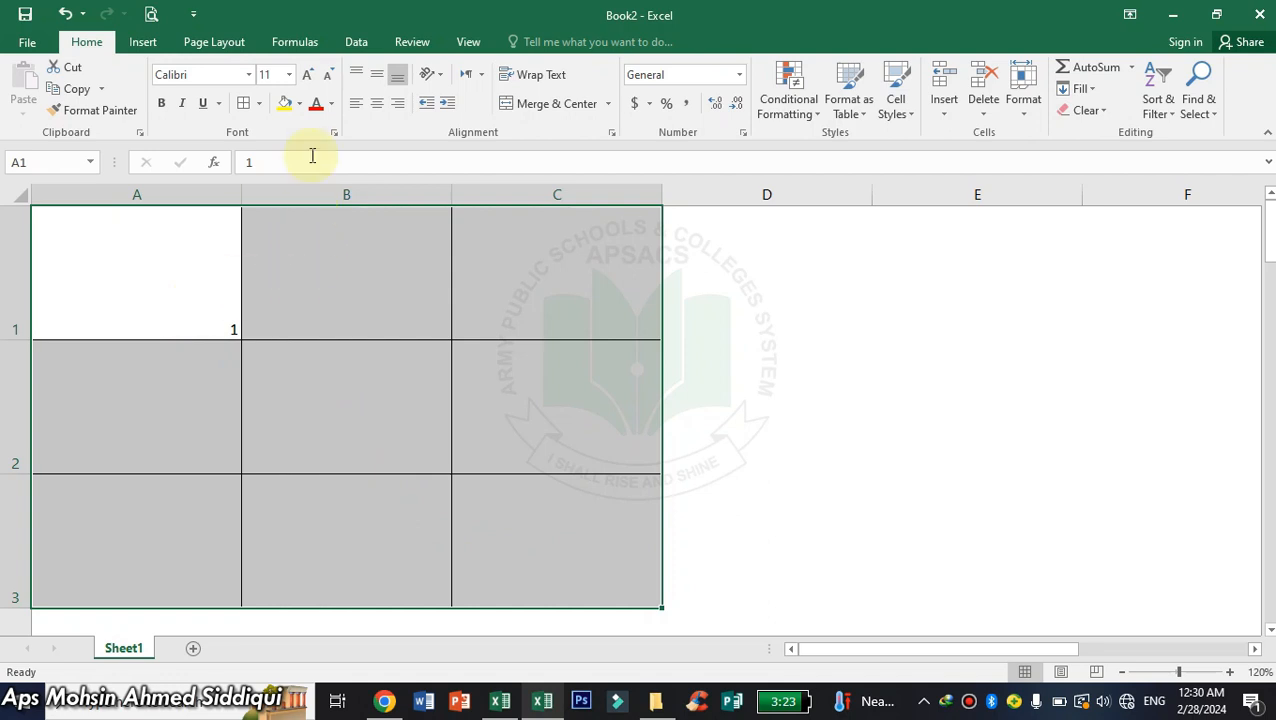
click(378, 110)
click(377, 80)
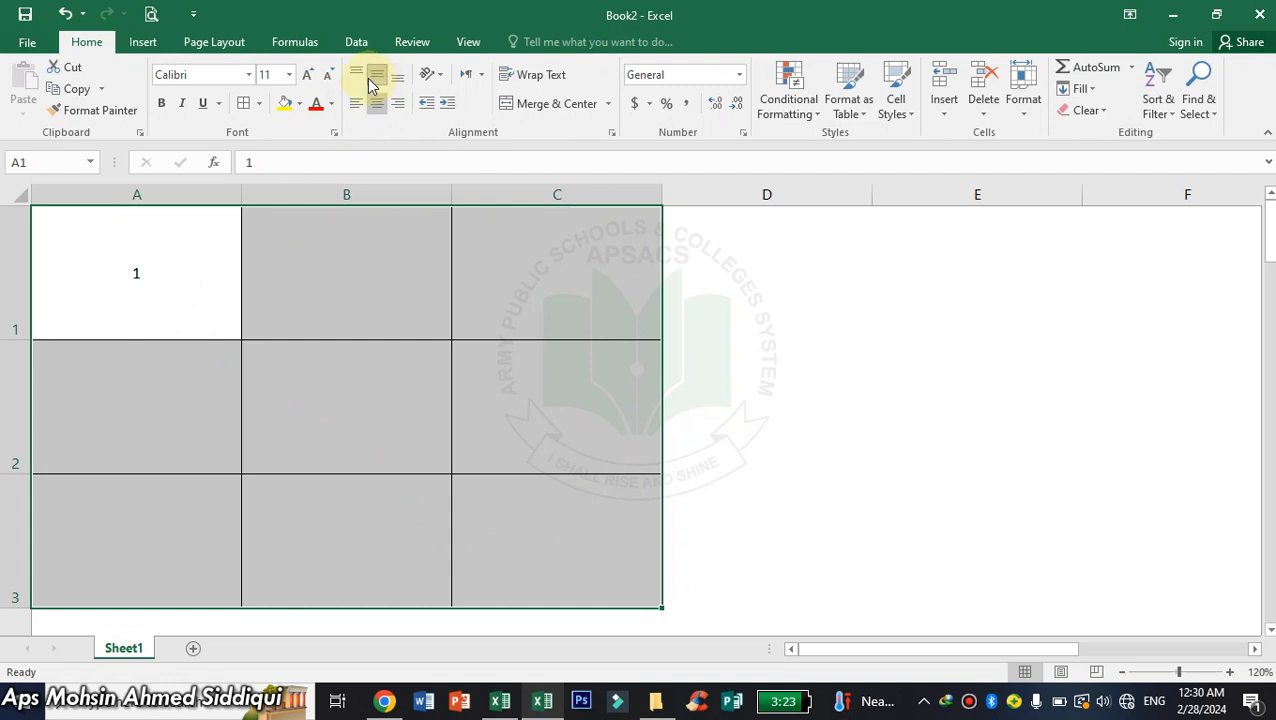
- Increase the font size of cells A1:C3 stepwise to 72
double_click(309, 77)
double_click(309, 77)
double_click(309, 77)
click(309, 77)
double_click(309, 77)
click(309, 77)
double_click(309, 77)
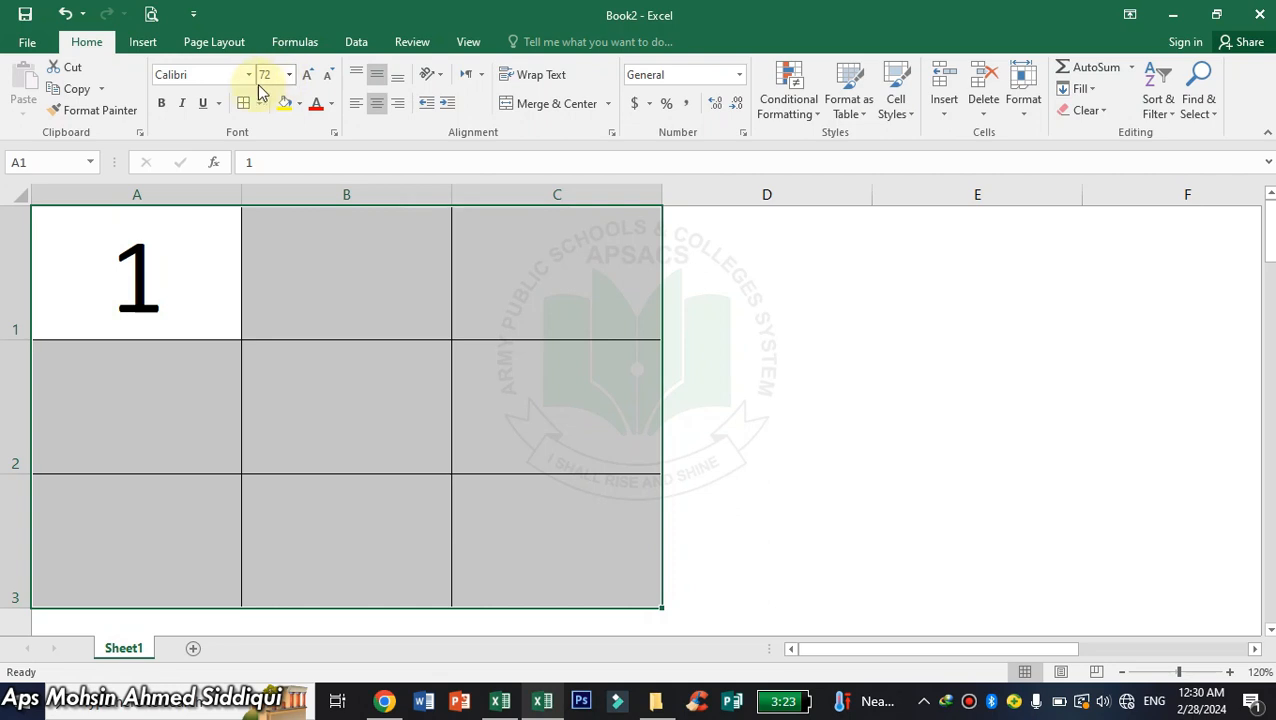
- Set the font size of cells A1:C3 to 100
click(288, 75)
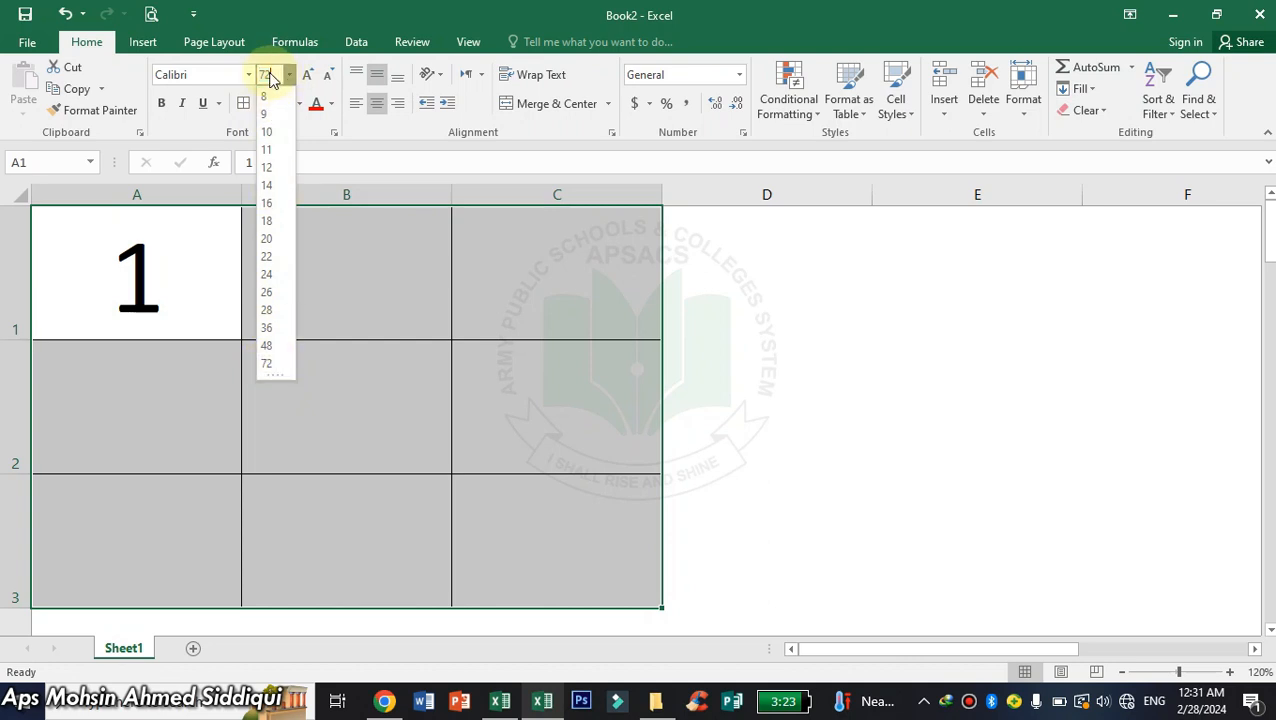
text(7)
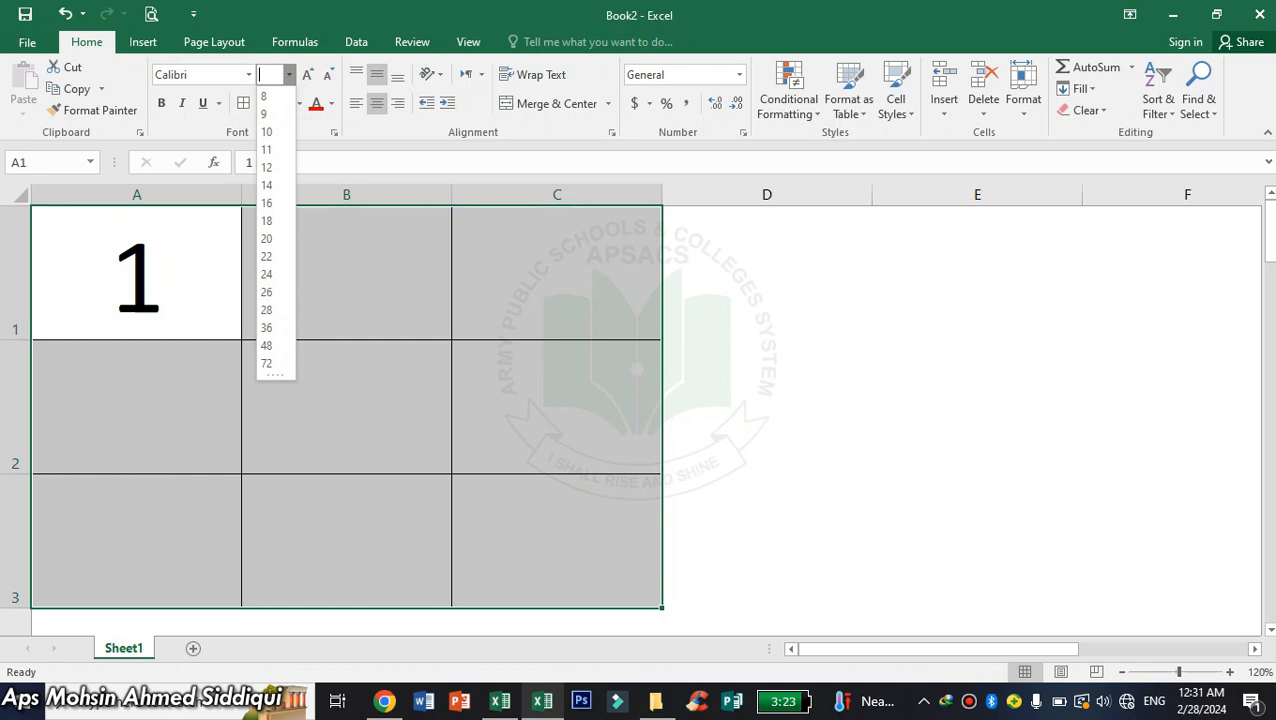
text(00)
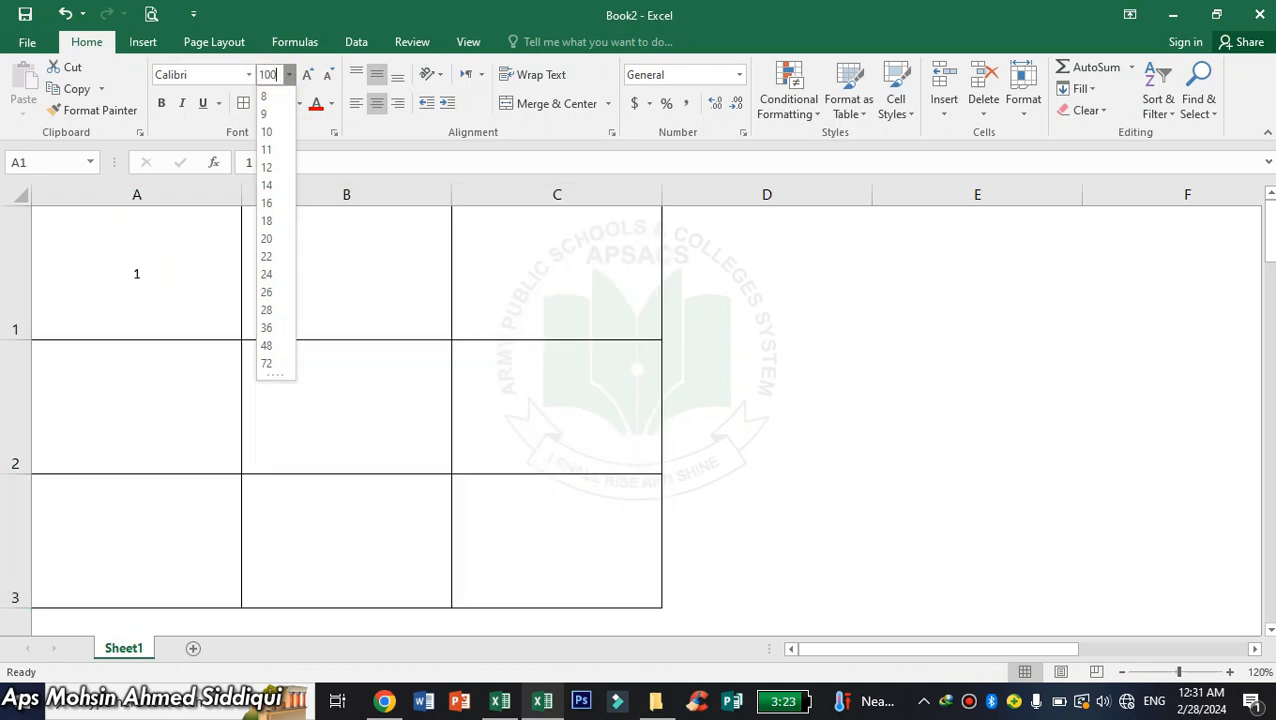
key(Return)
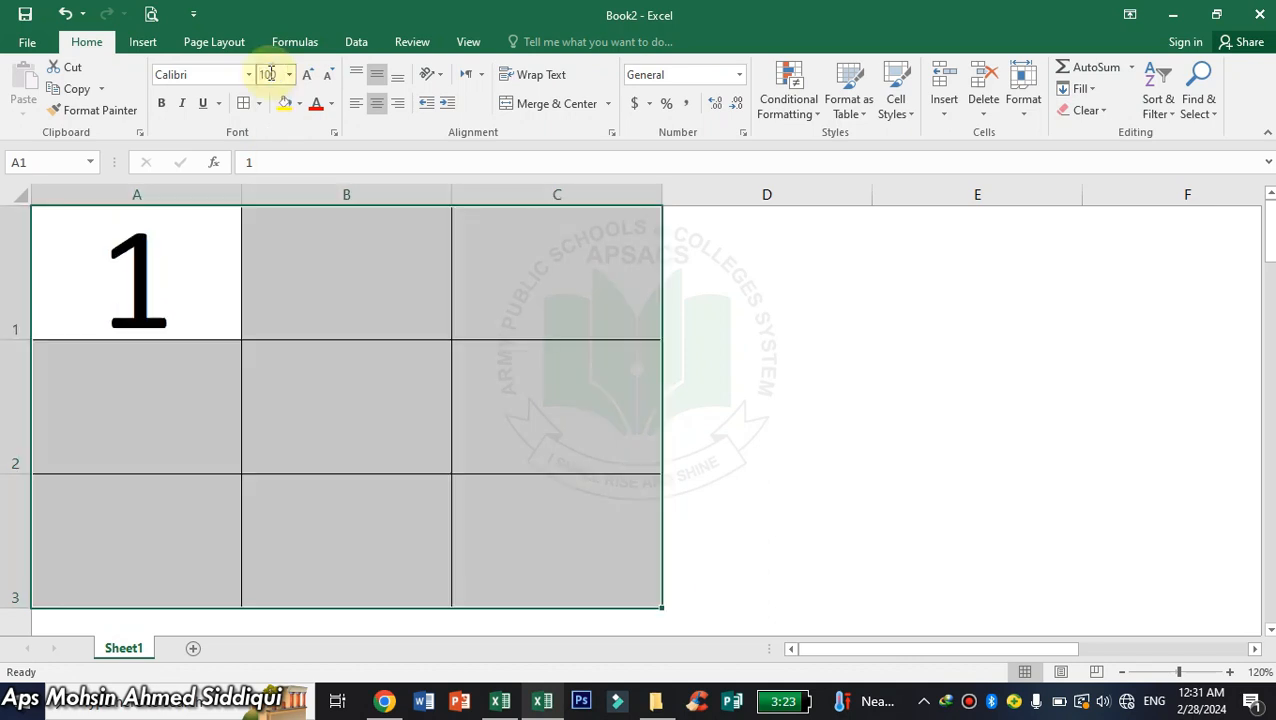
click(194, 290)
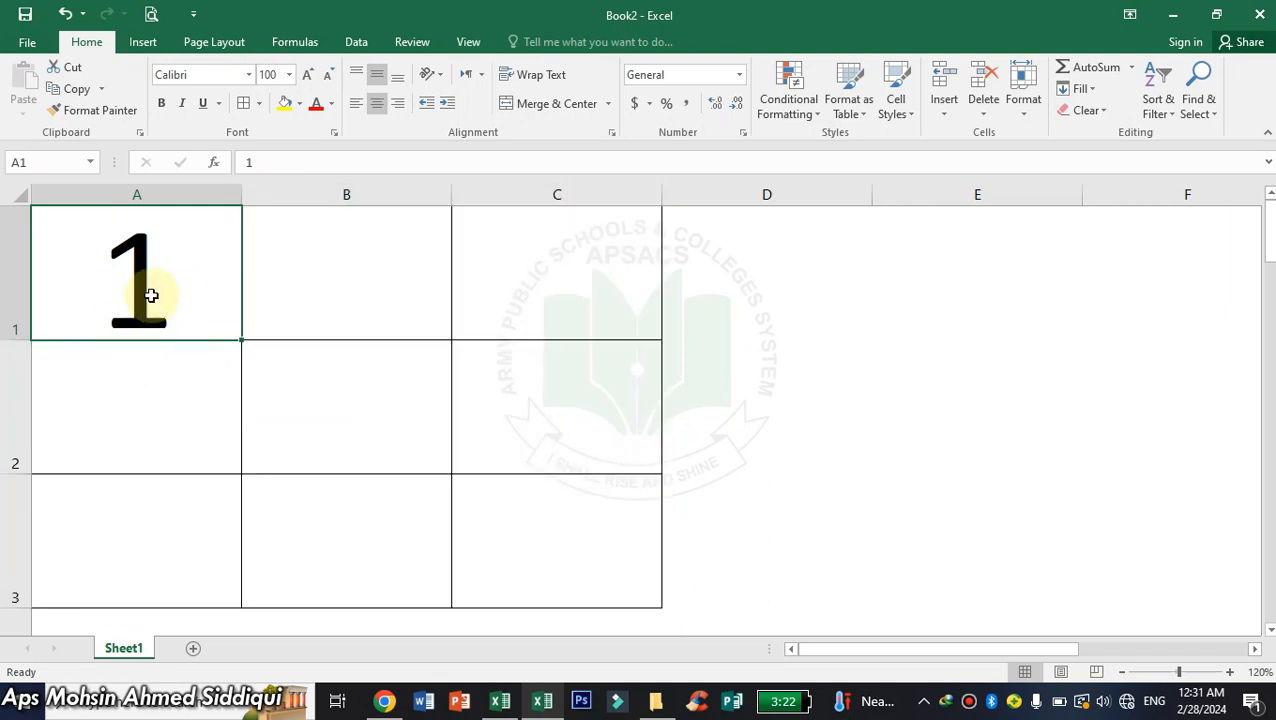
- Enter 2 in cell B1 and 3 in cell C1 to complete the grid's first row
drag(218, 261, 548, 554)
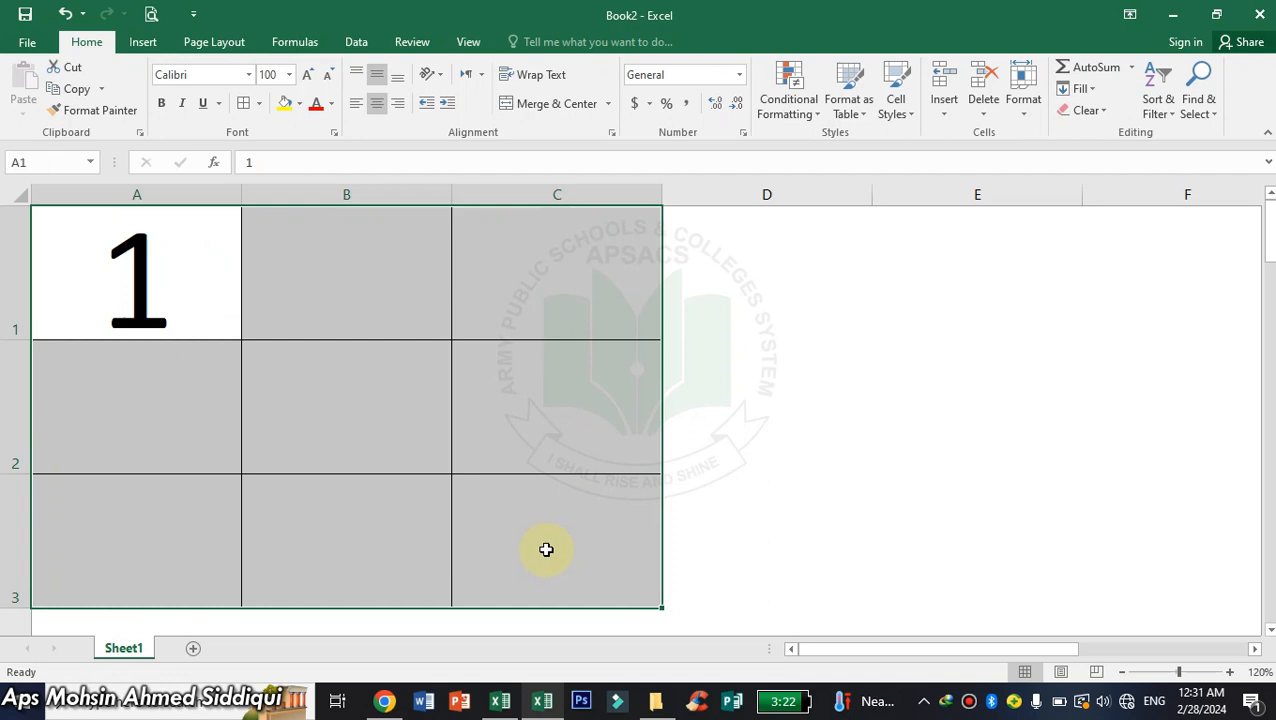
click(373, 267)
text(2)
key(Tab)
text(3)
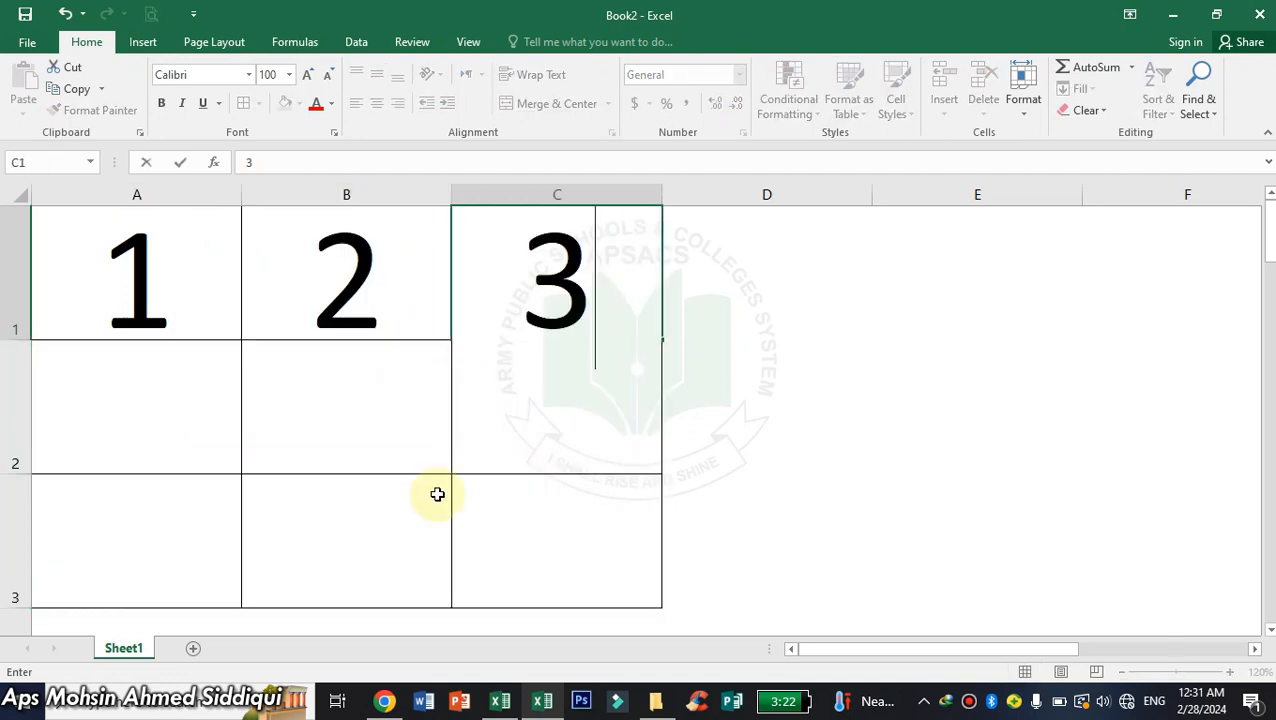
click(402, 563)
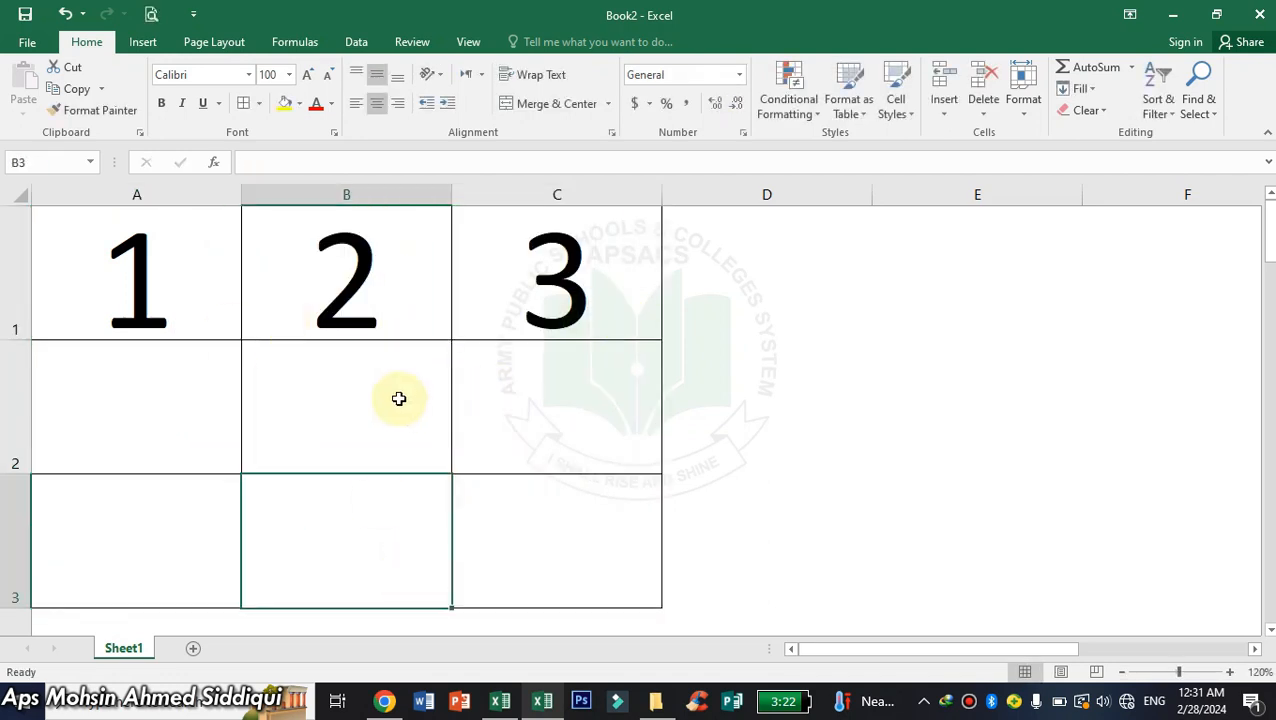
- Clear the digits from cells A1:C1 in the first row
click(238, 294)
drag(241, 294, 549, 294)
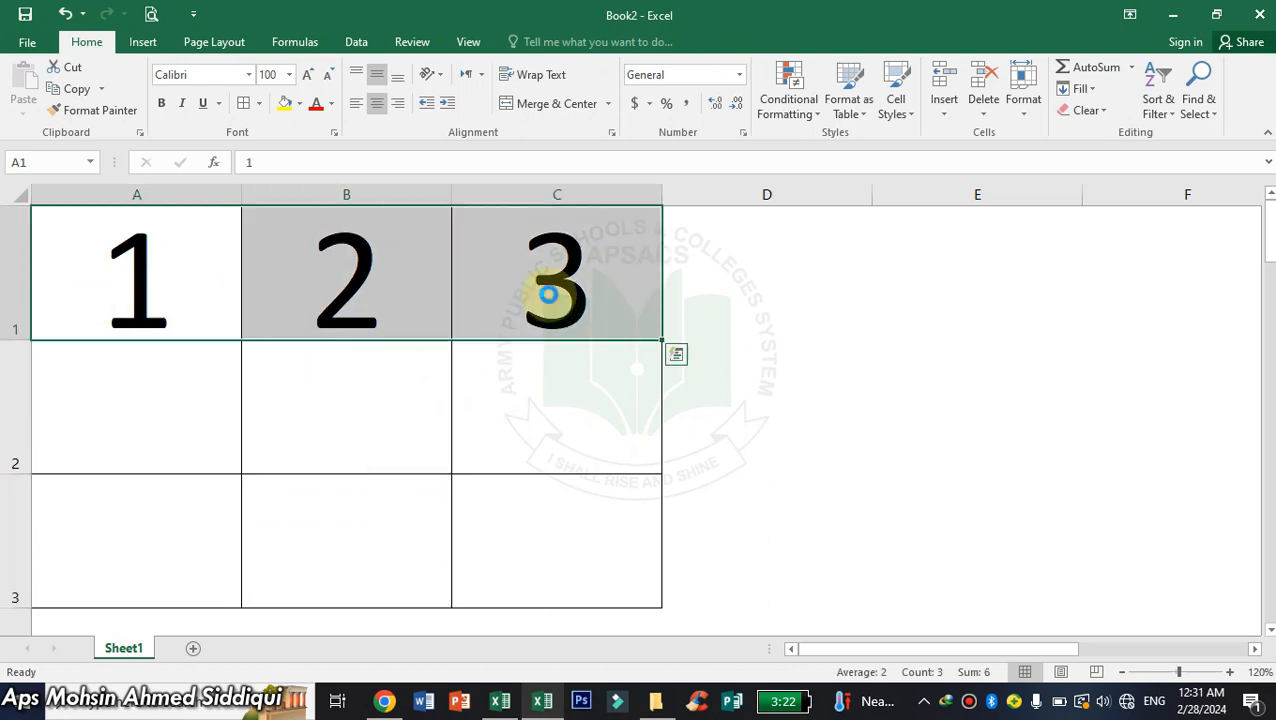
key(Delete)
- Enter 1, 2 and 3 down the first column in cells A1:A3
click(130, 262)
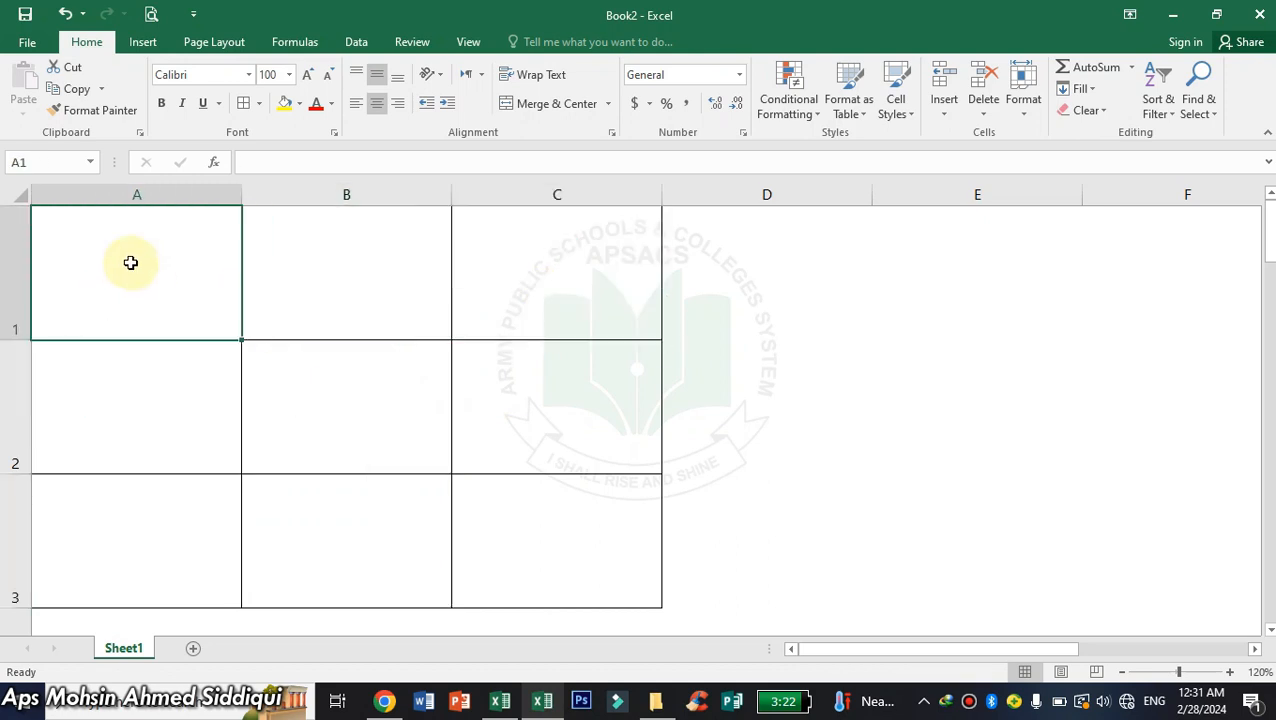
text(1)
key(Return)
text(2)
key(Return)
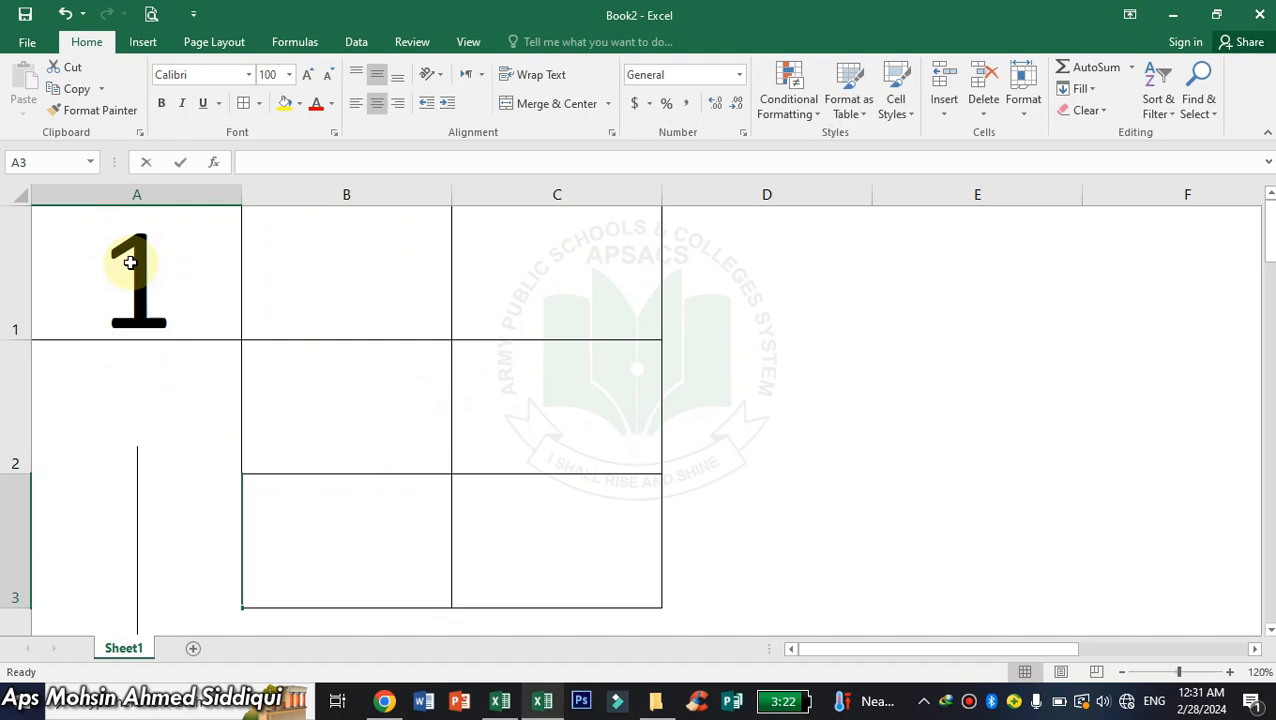
text(3)
key(Tab)
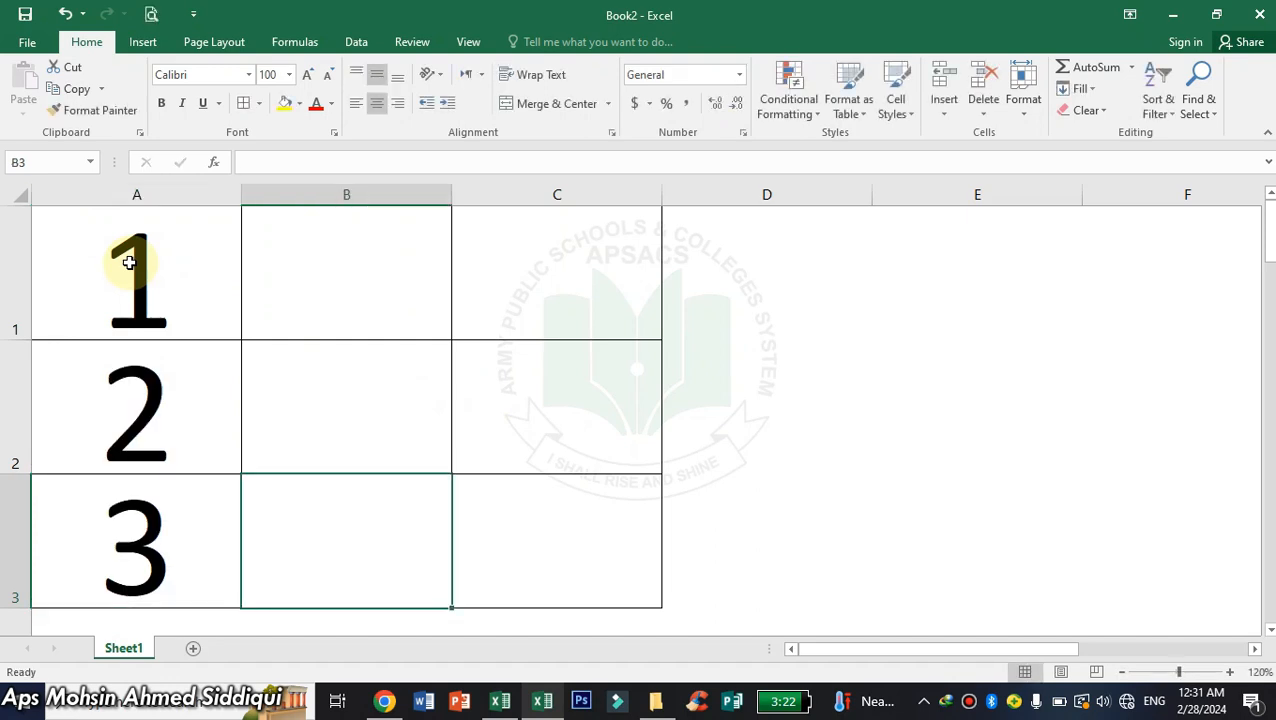
- Clear cells A1:A3 and enter 1, 2 and 3 diagonally in cells A1, B2 and C3
drag(165, 285, 137, 505)
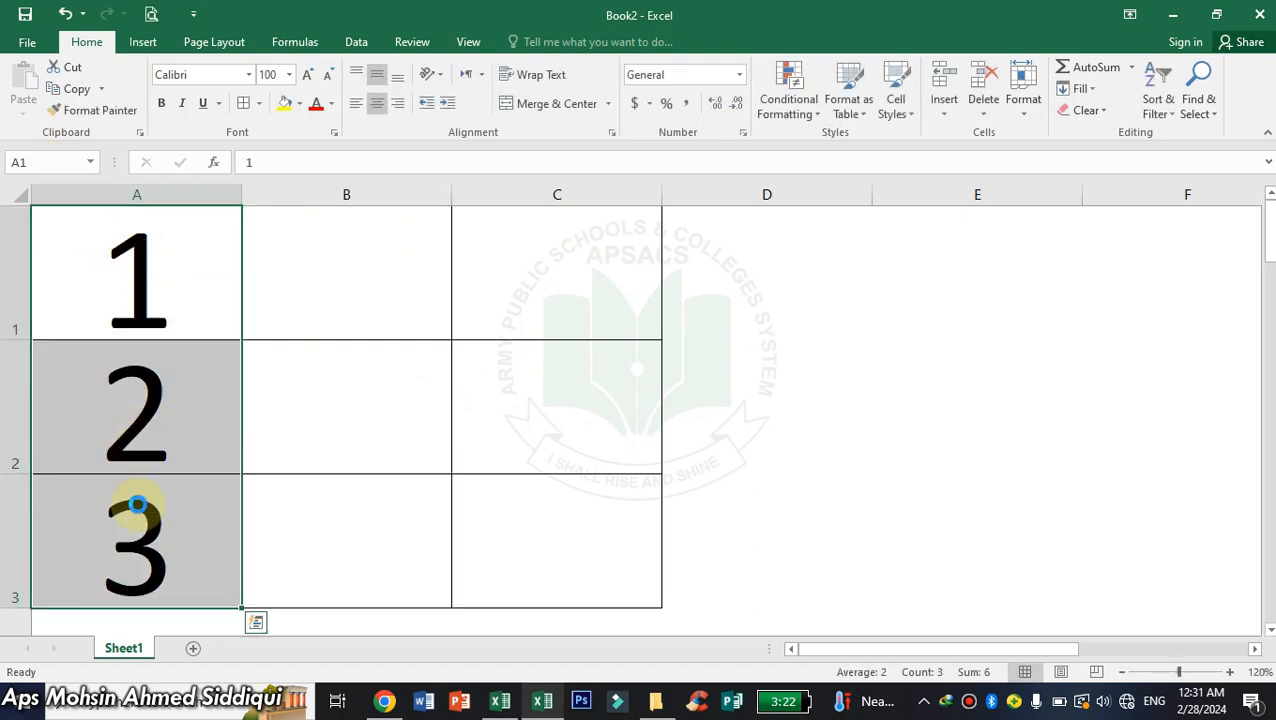
key(Delete)
double_click(137, 256)
text(1)
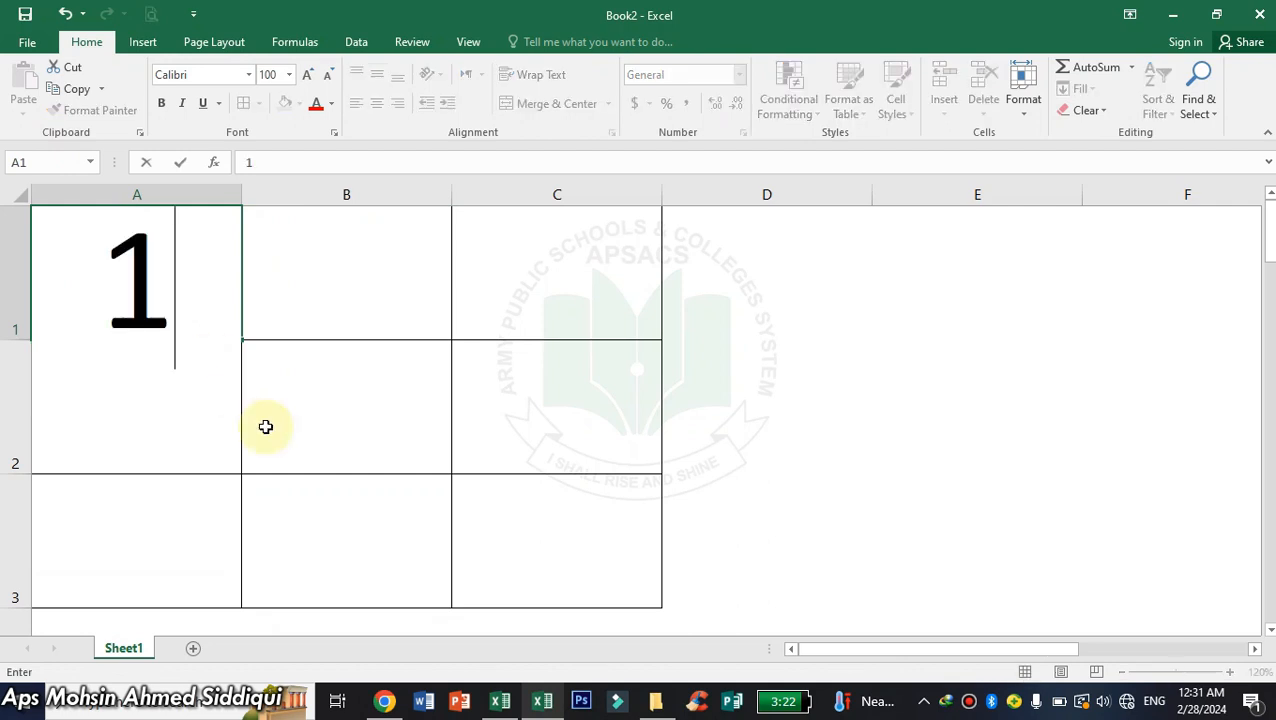
click(295, 443)
text(2)
click(564, 551)
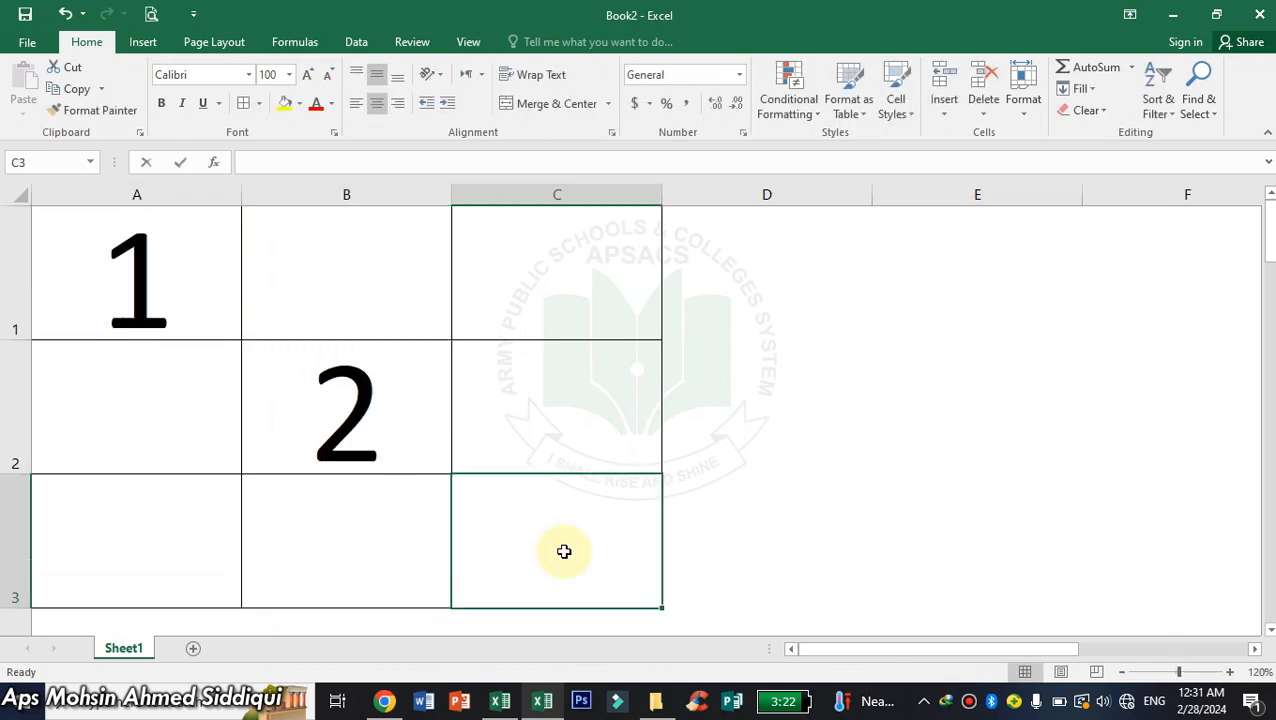
text(3)
click(428, 538)
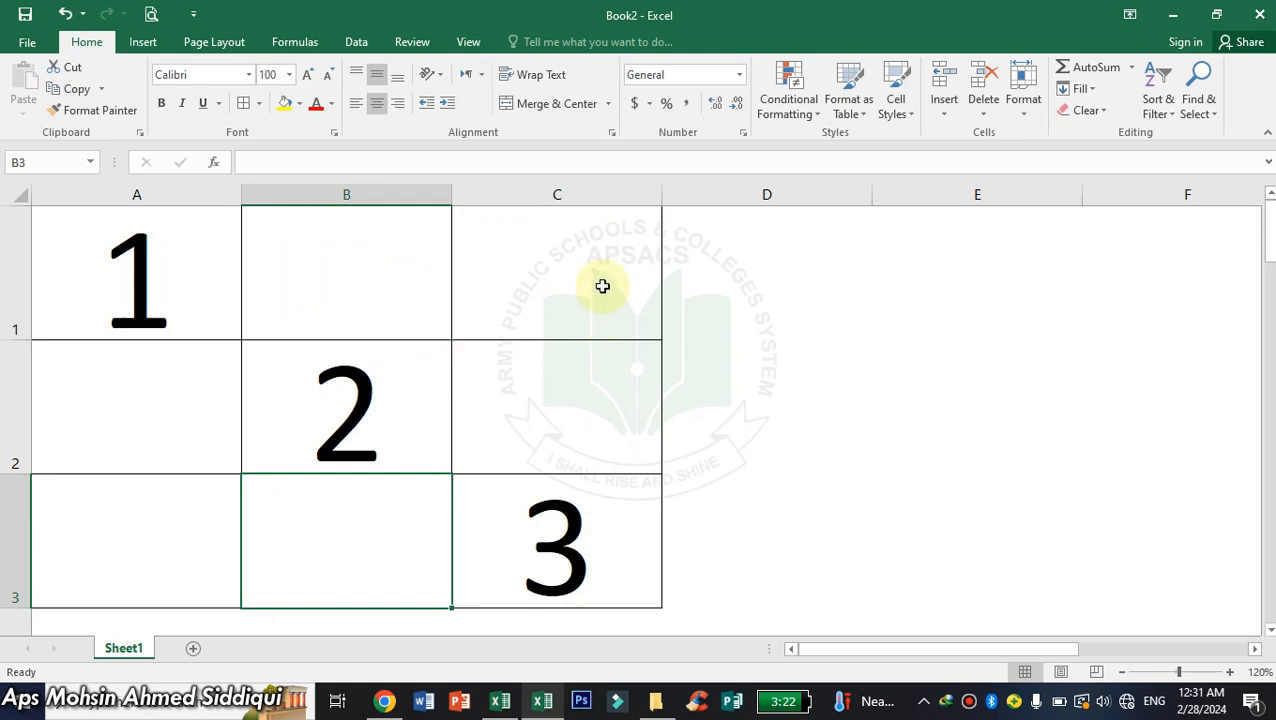
- Clear the diagonal digits from the whole grid A1:C3
drag(185, 292, 553, 531)
key(Delete)
click(470, 522)
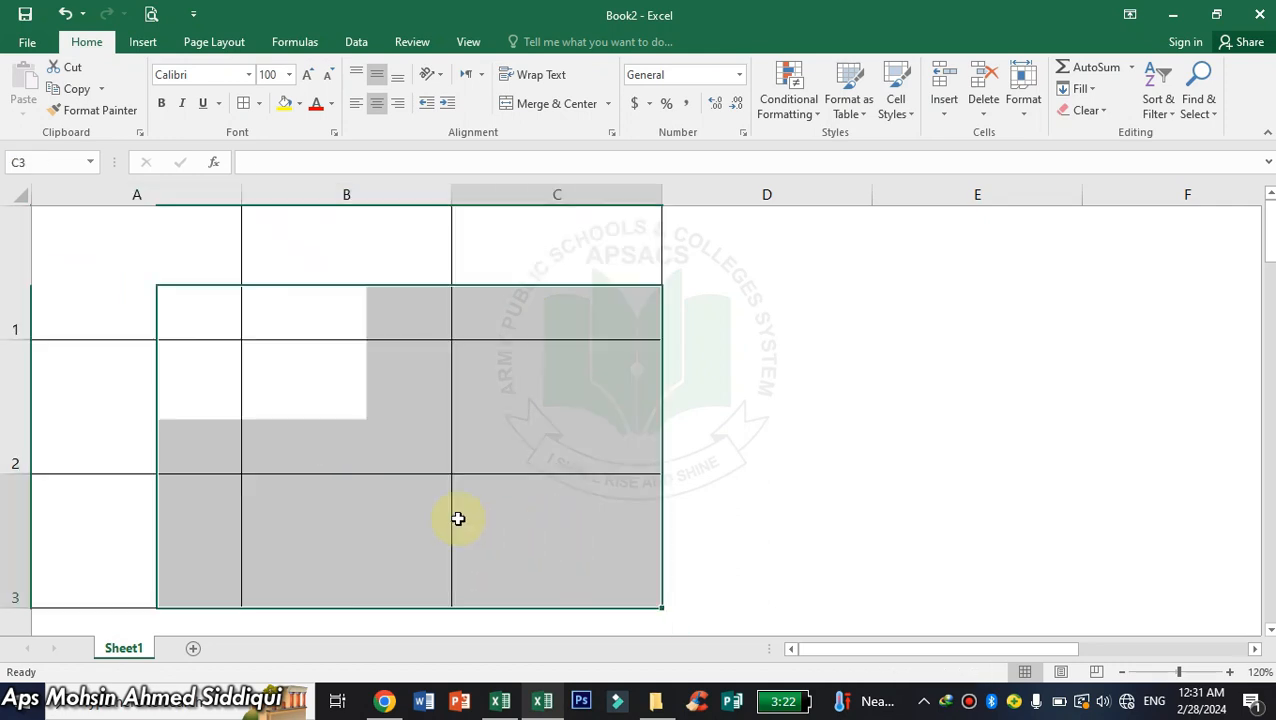
- Enter 1 in cell A1 of the empty grid
click(151, 270)
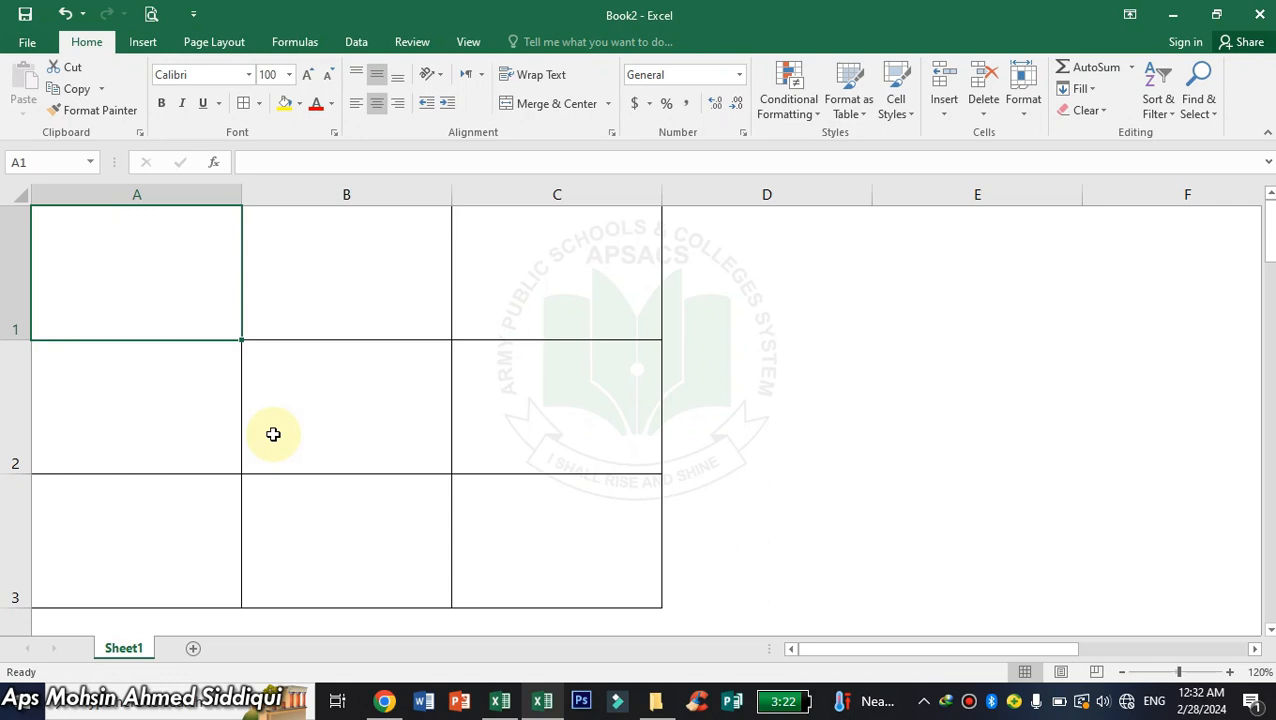
double_click(201, 266)
text(1)
key(Tab)
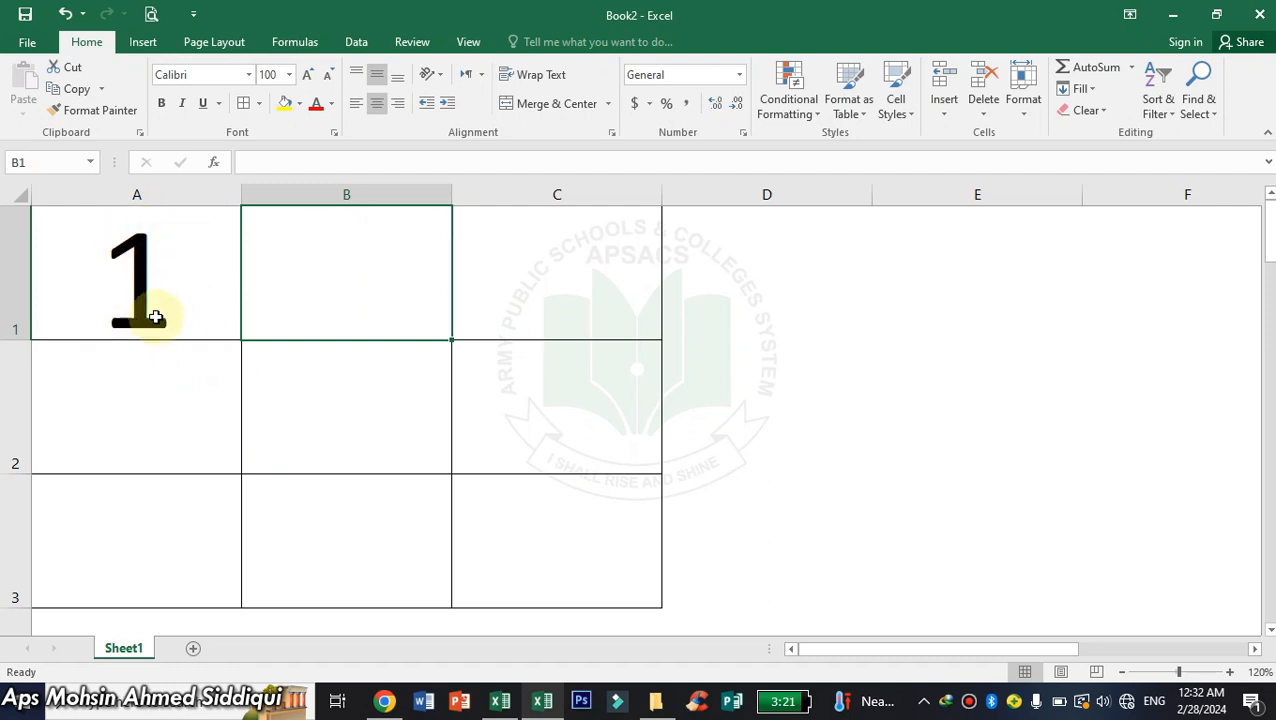
click(168, 250)
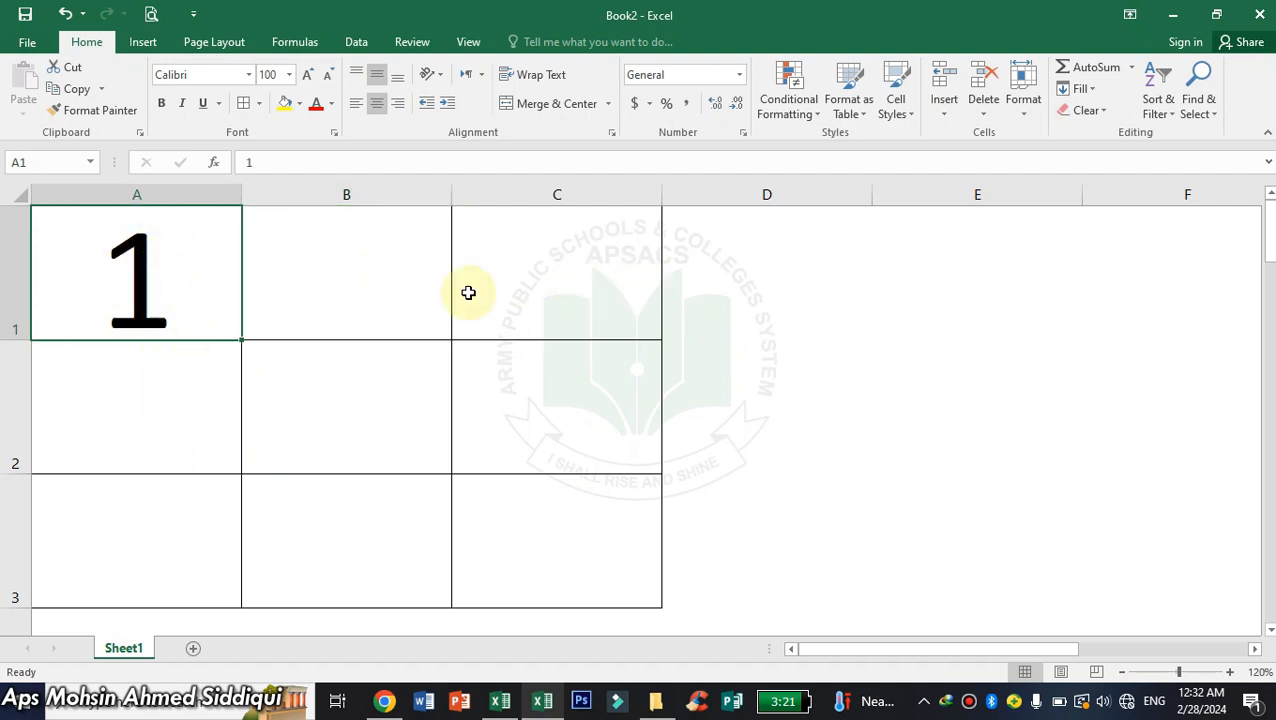
- Enter a repeated 1 in cell A2 directly below the first one, and clear it again
double_click(136, 433)
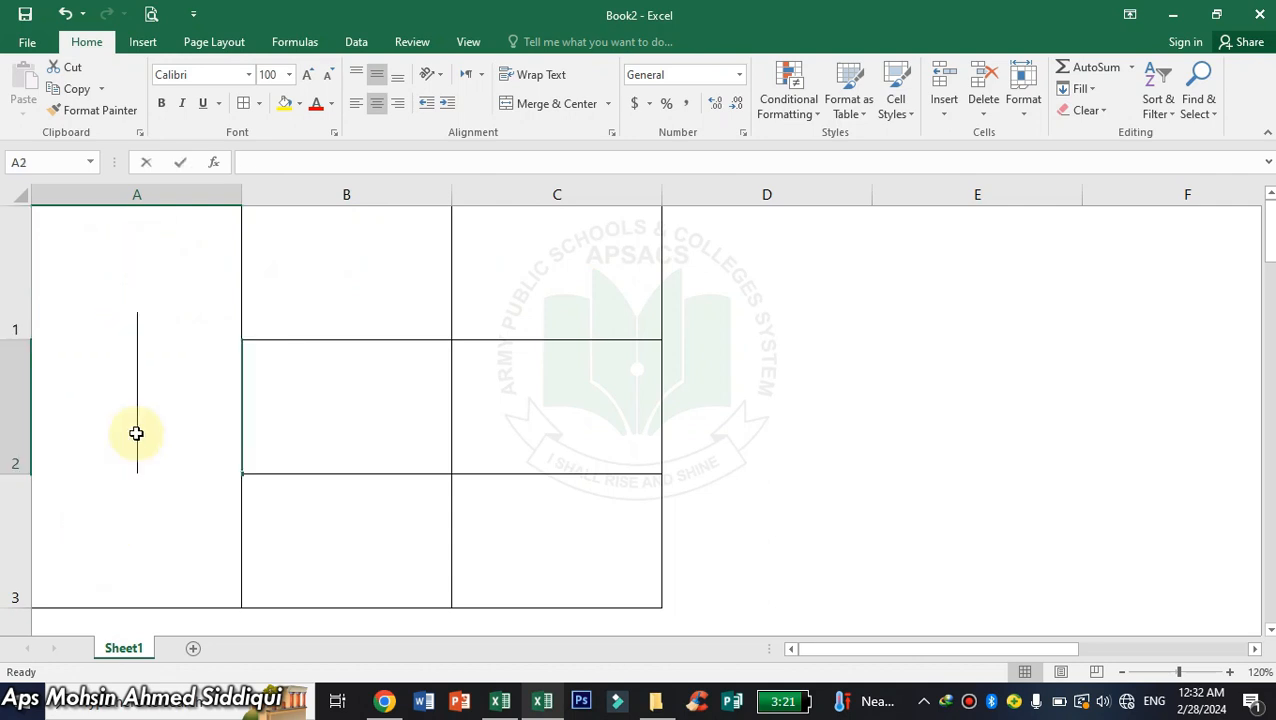
text(1)
key(Return)
key(Return)
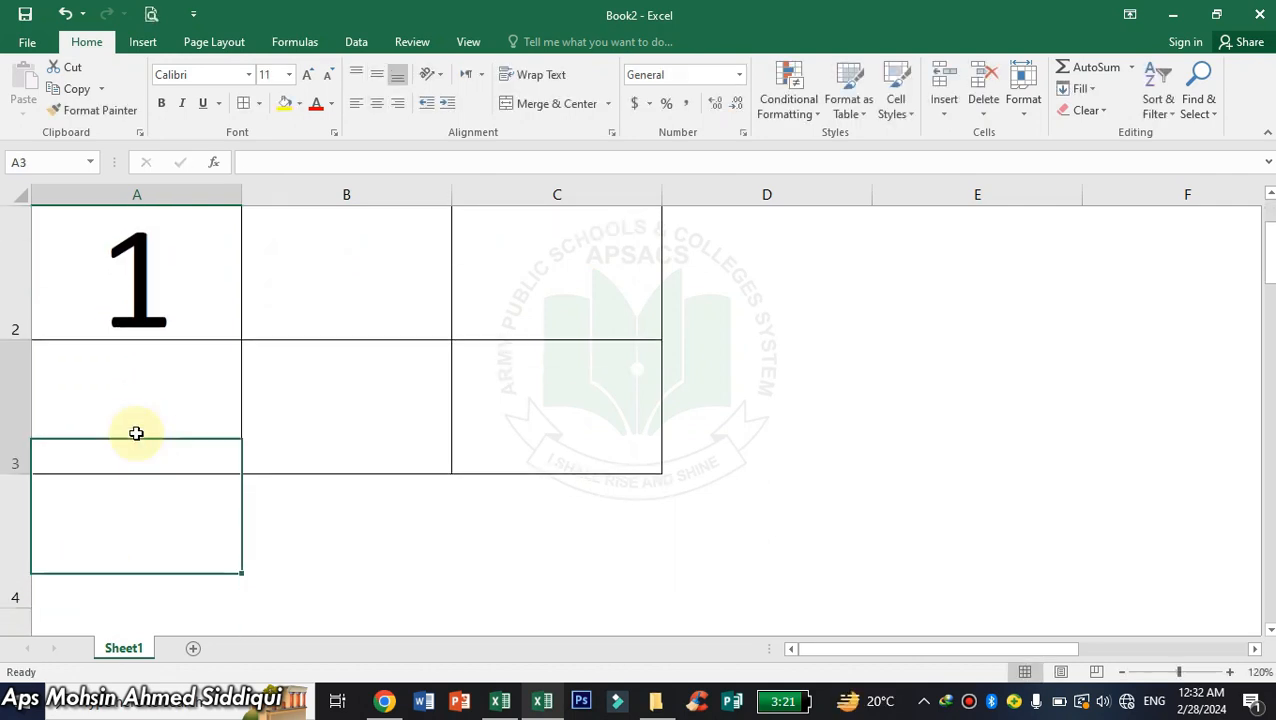
key(Up)
key(Up)
key(Up)
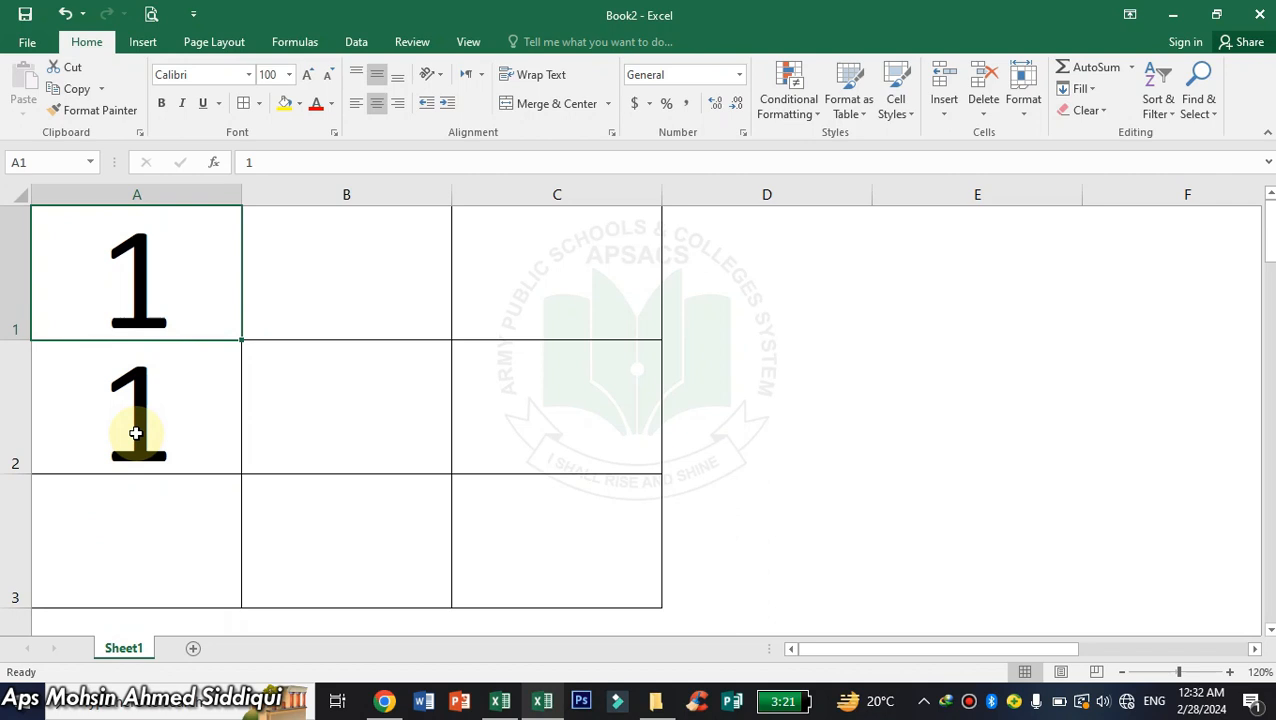
click(157, 421)
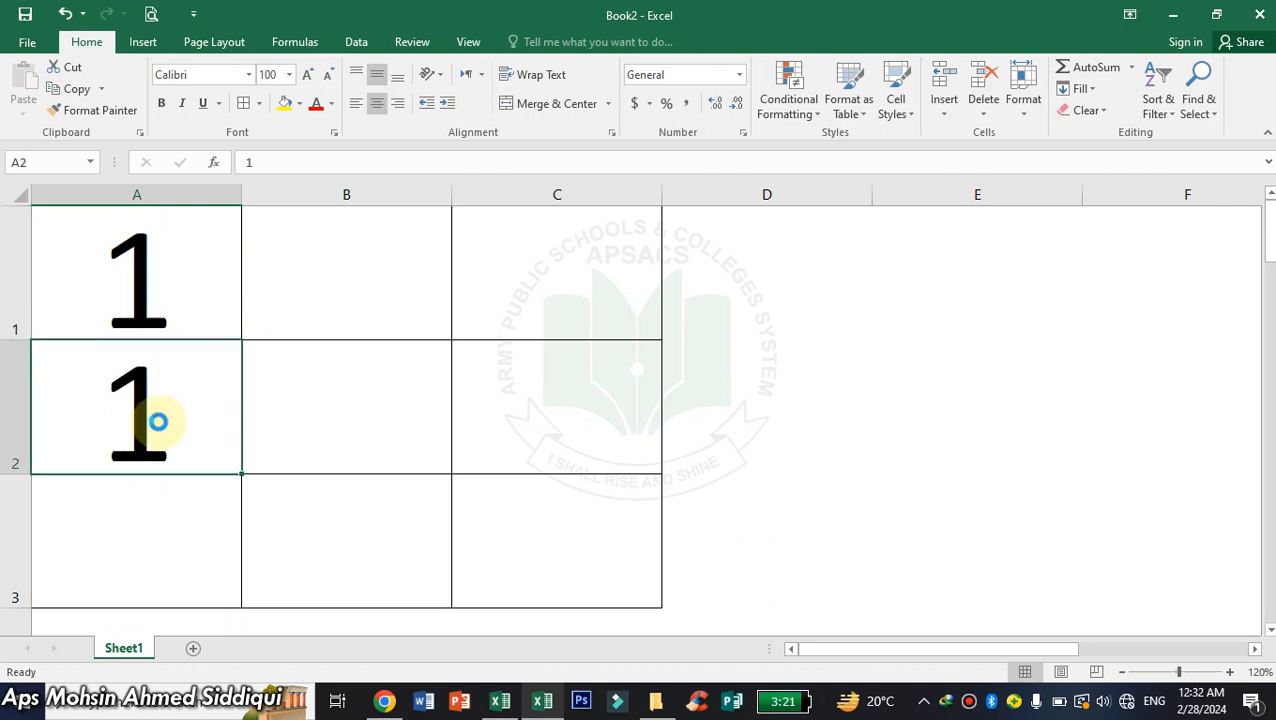
key(Delete)
- Fill the rest of the first row with 2 in cell B1 and 3 in cell C1
click(322, 441)
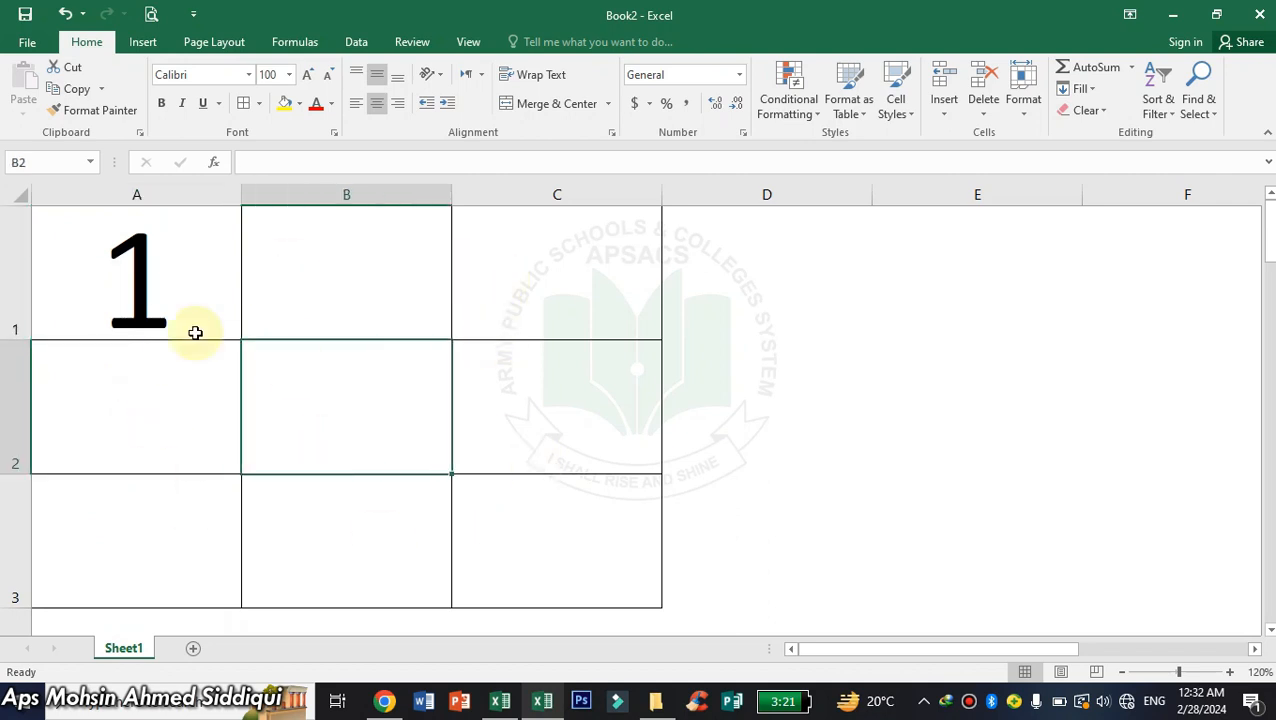
click(370, 268)
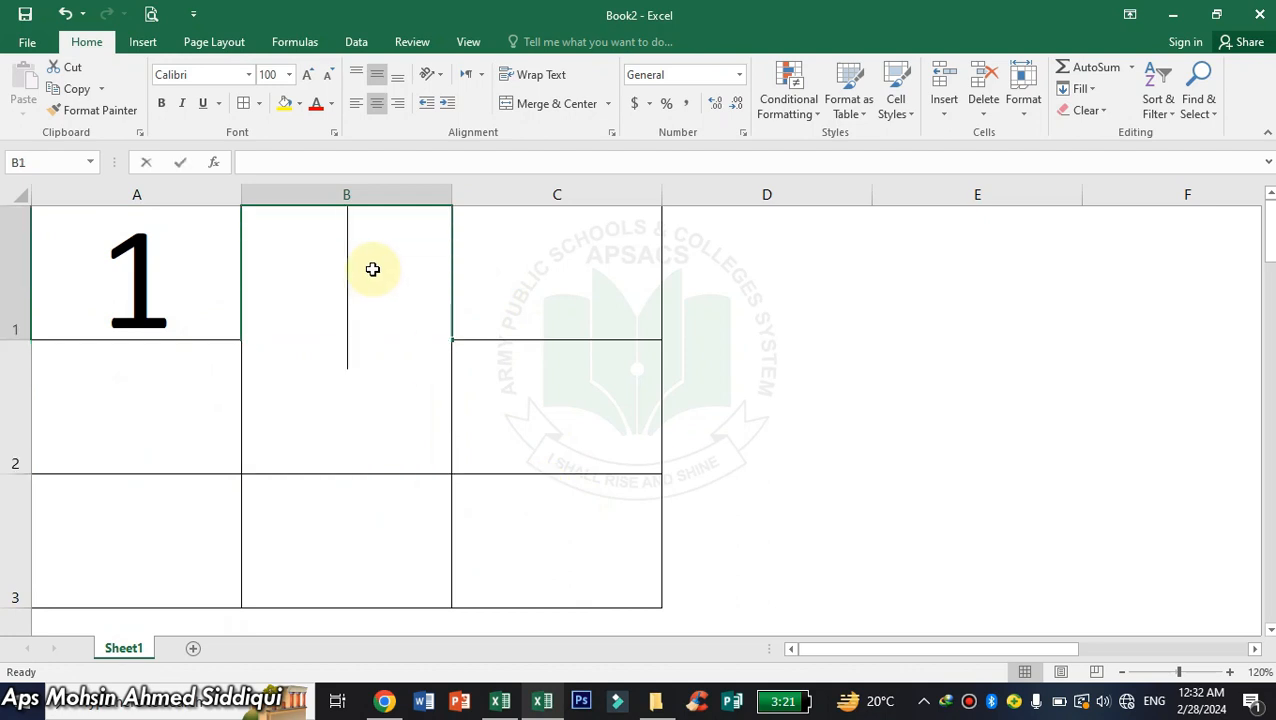
text(2)
click(487, 270)
text(3)
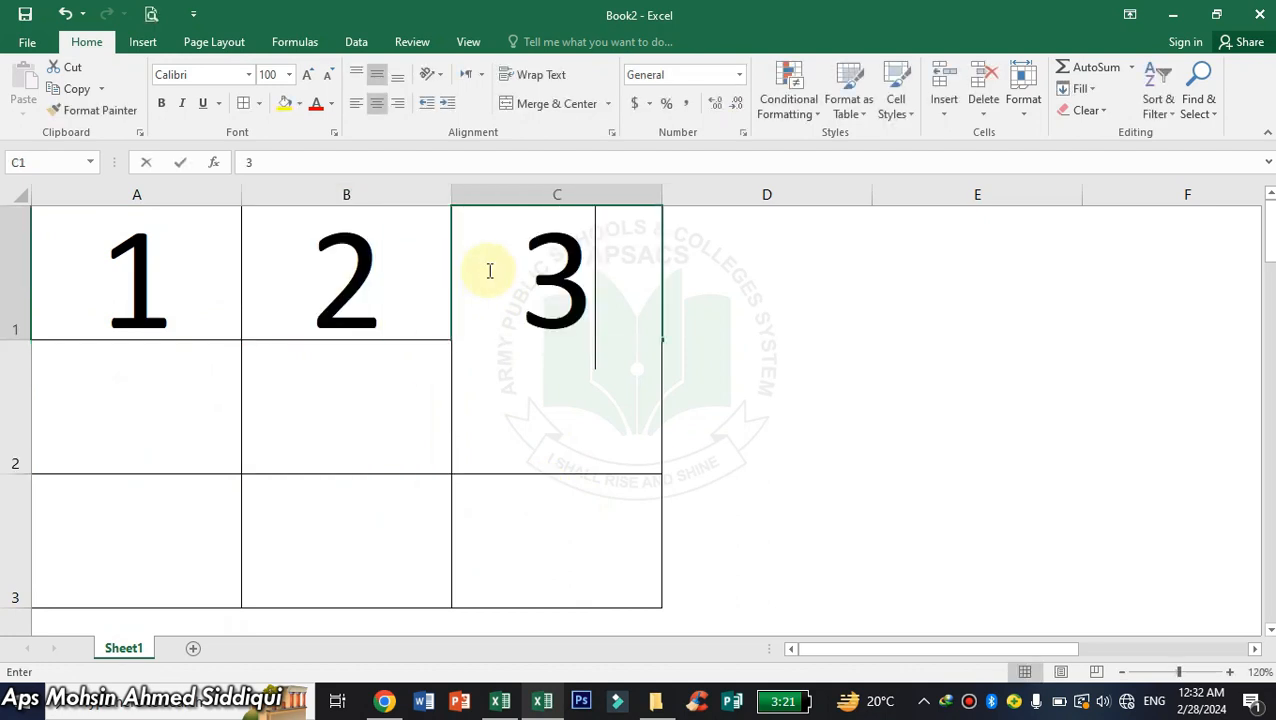
click(422, 507)
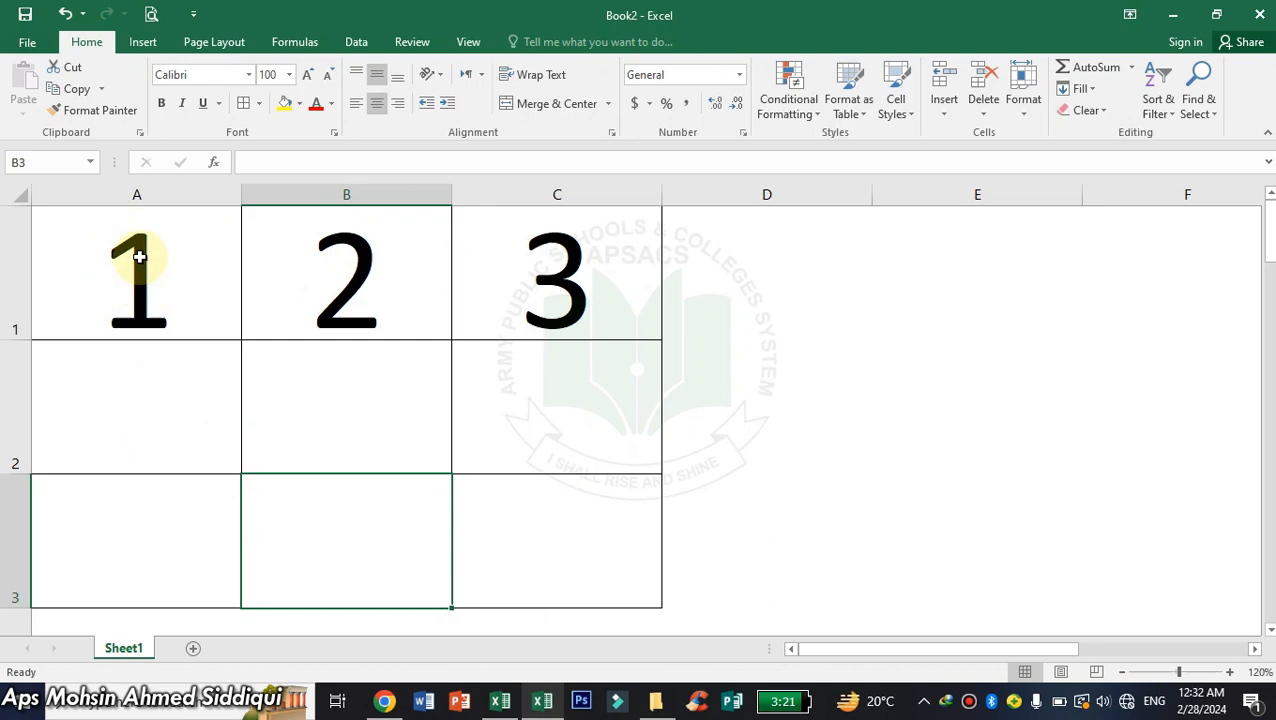
- Fill the rest of the first column with 2 in cell A2 and 3 in cell A3
double_click(132, 385)
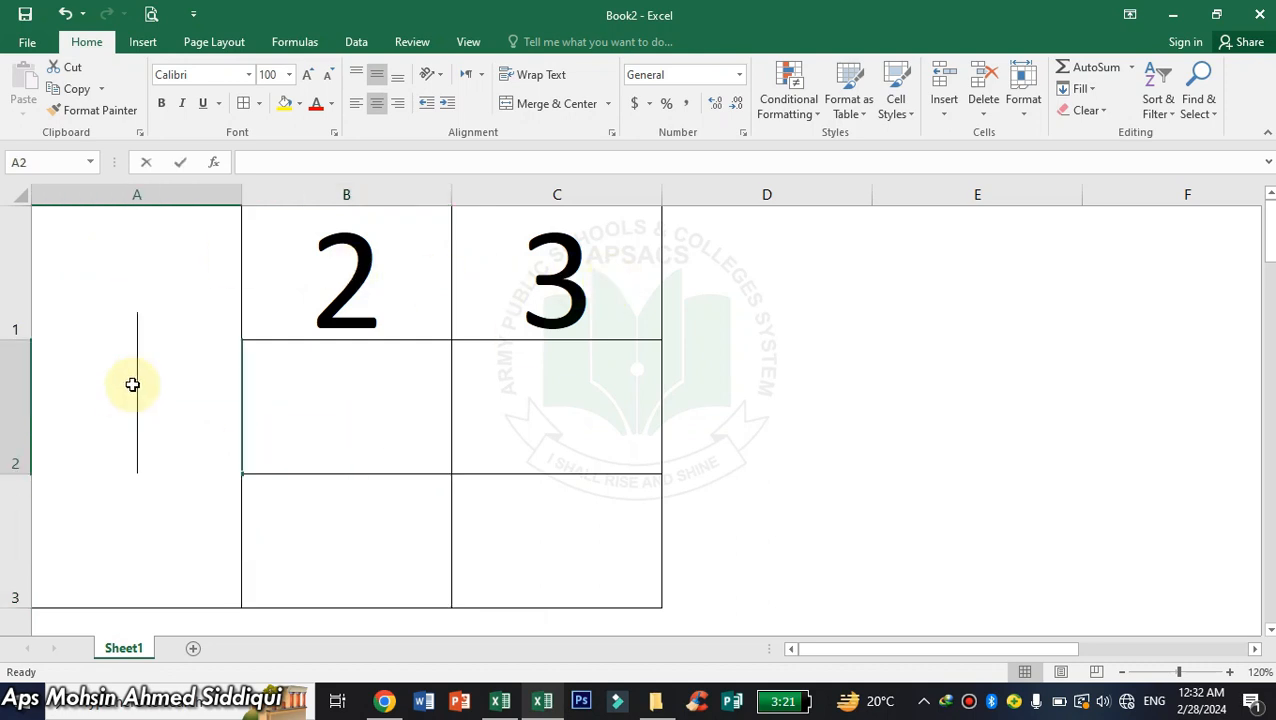
text(2)
key(Return)
text(3)
- Try 1 in cell B2 and 3 in cell C2 for the second row
click(342, 428)
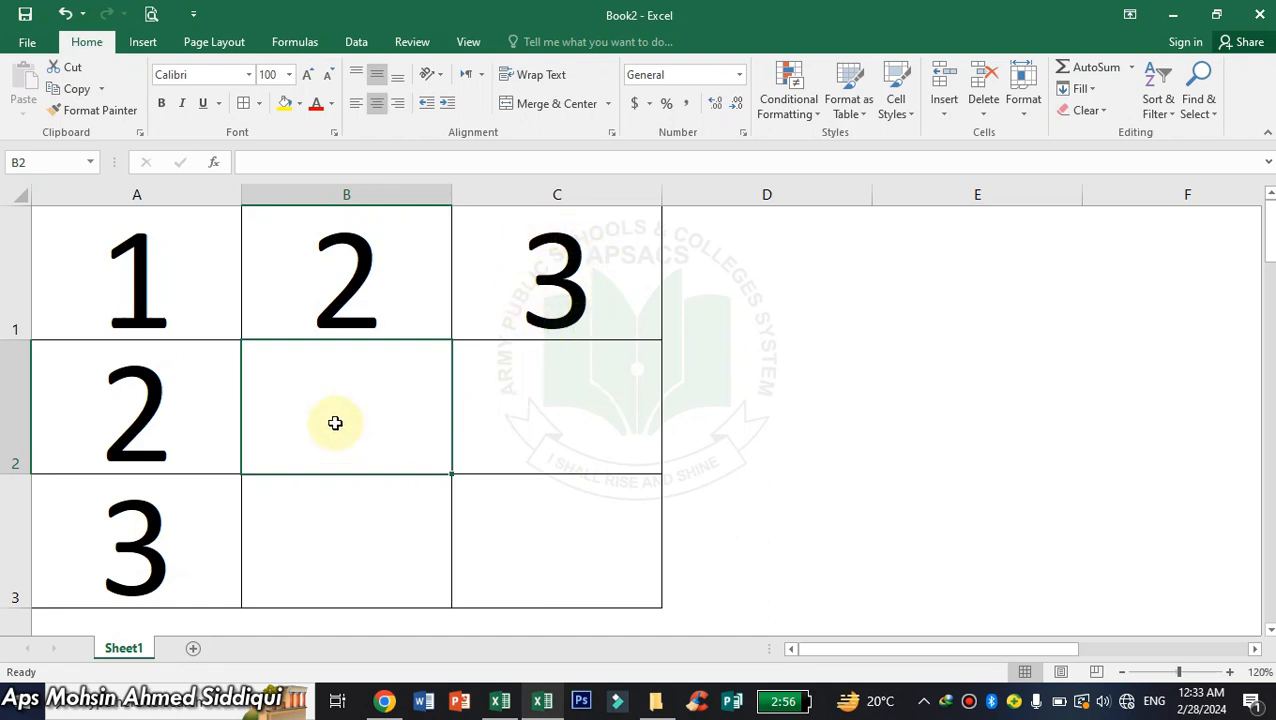
text(1)
key(Tab)
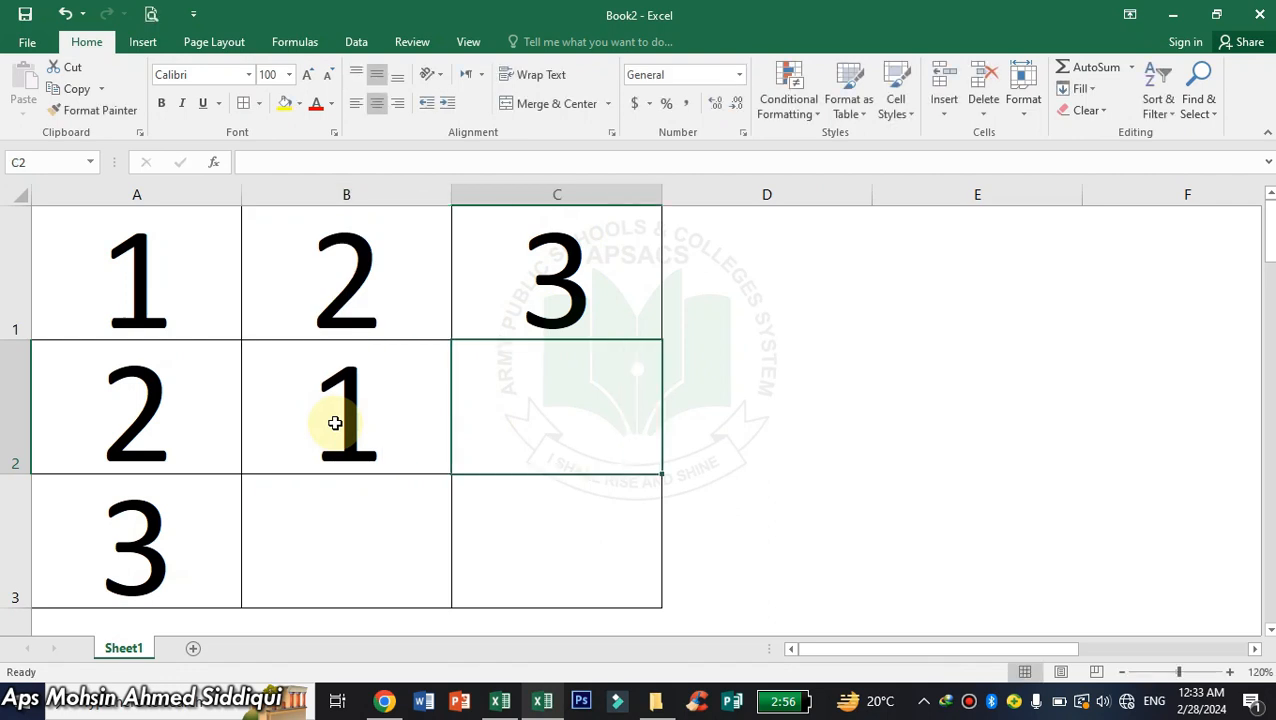
text(3)
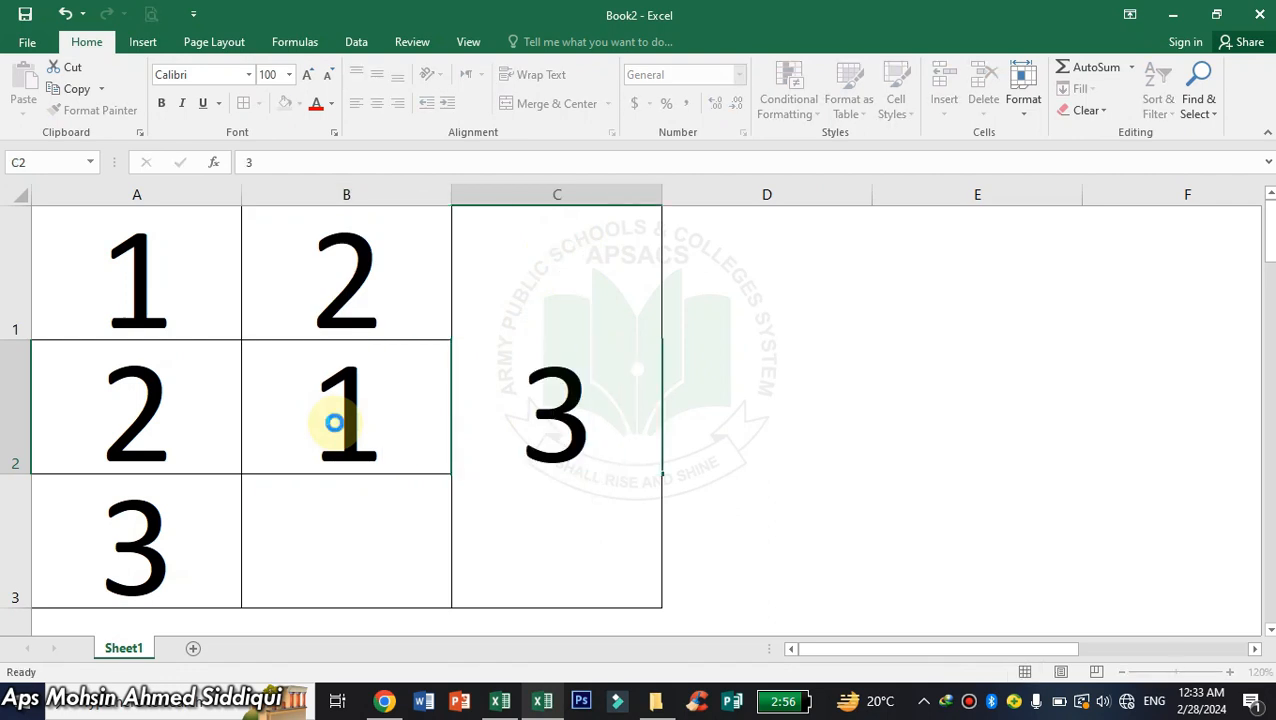
key(Return)
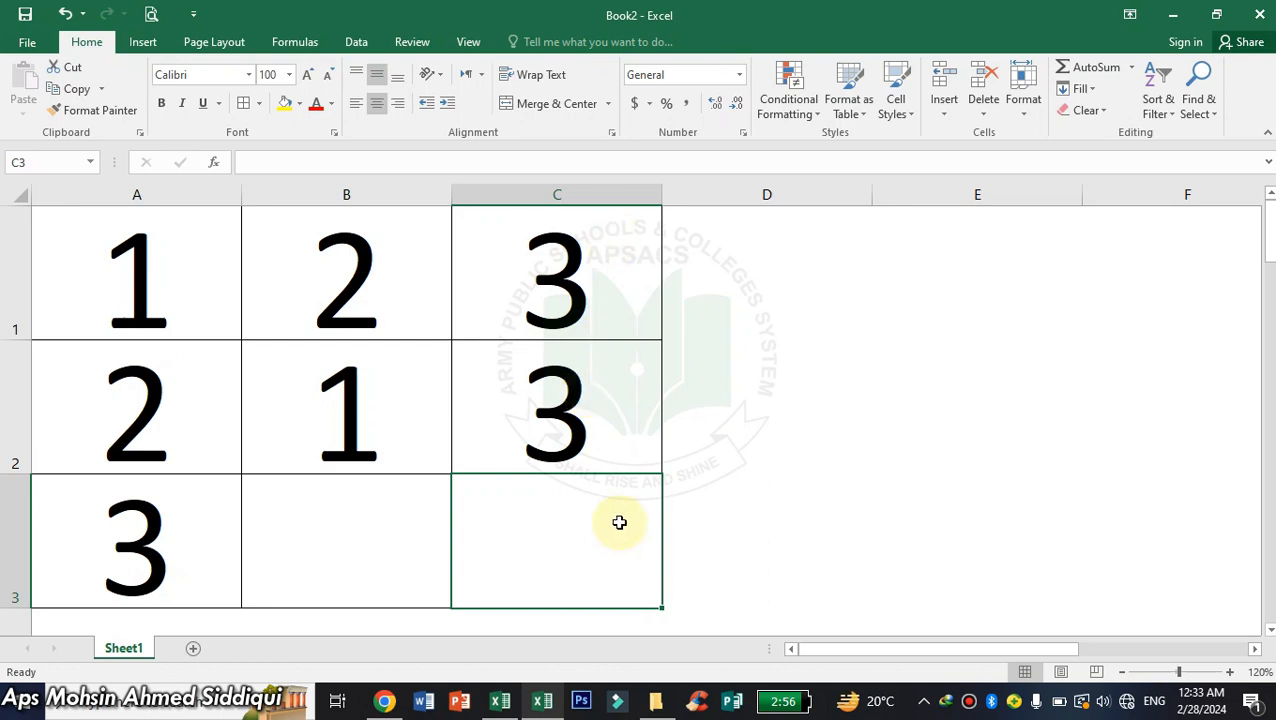
- Set the second row's cell B2 to 3 and cell C2 to 1
click(372, 442)
text(3)
key(Tab)
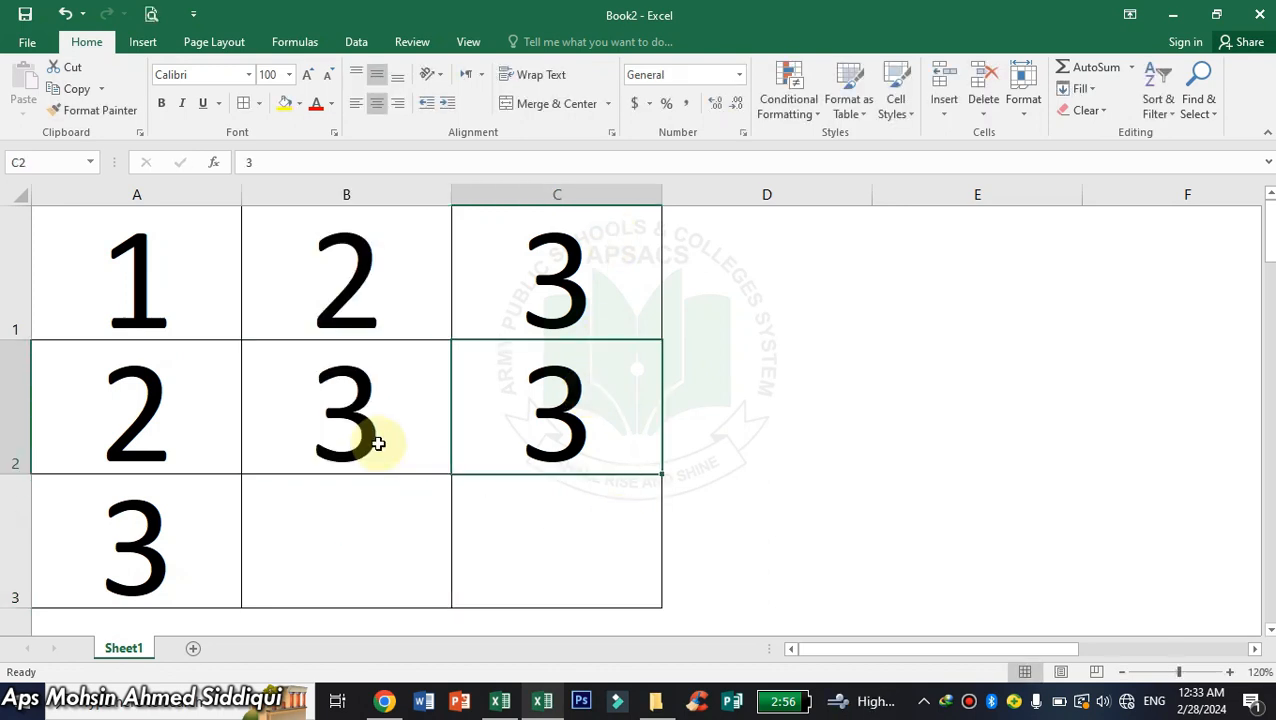
key(F2)
key(BackSpace)
text(1)
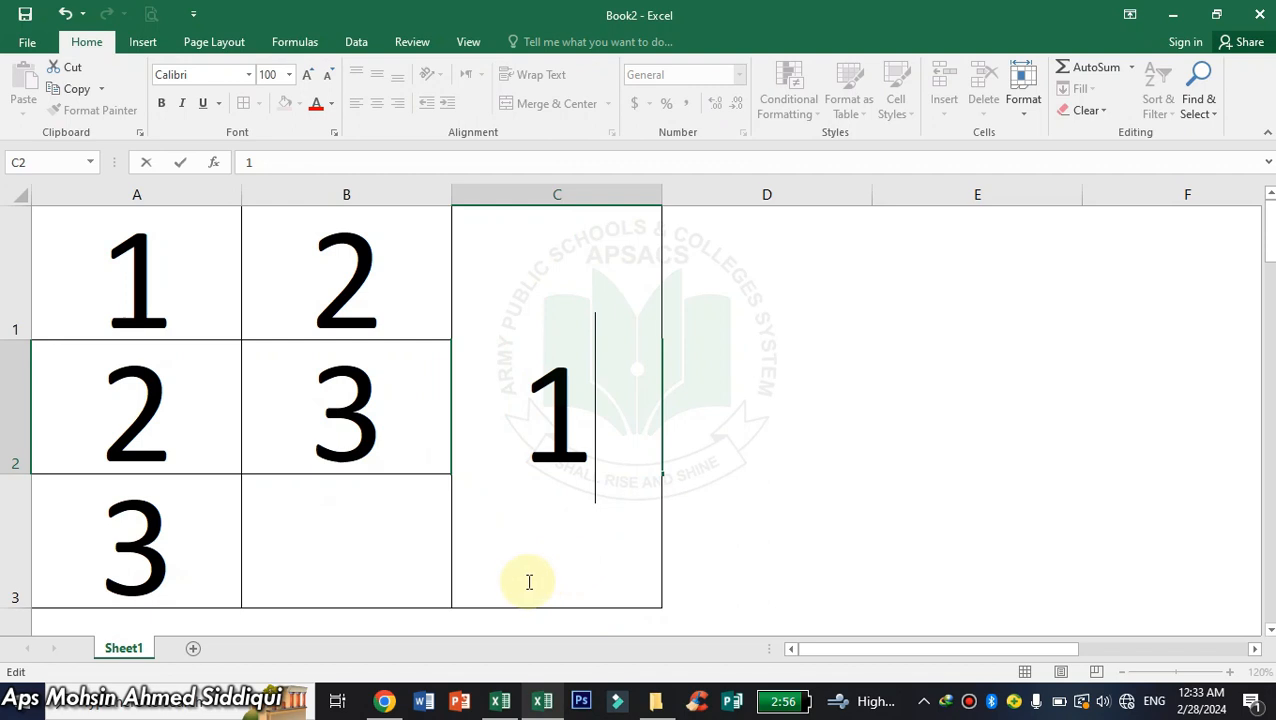
- Fill the rest of the third row with 1 in cell B3 and 2 in cell C3
click(390, 570)
key(F2)
text(1)
key(Right)
key(Right)
key(Left)
key(Down)
key(Up)
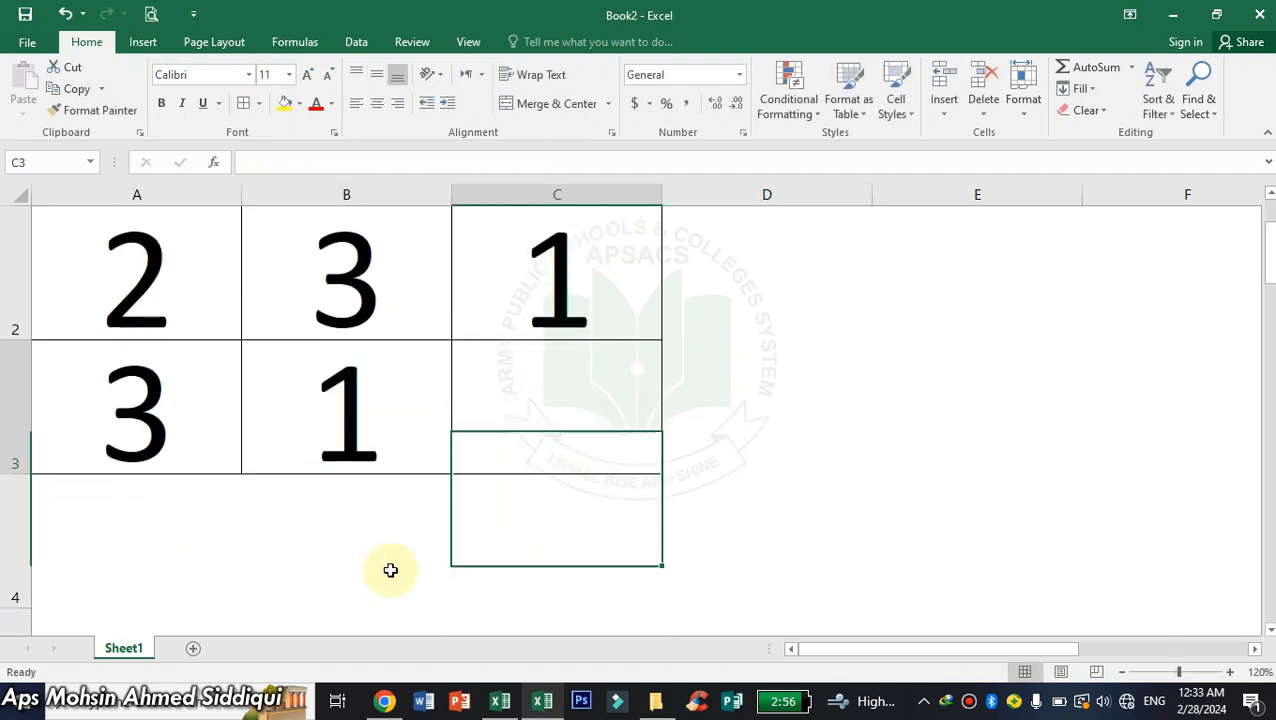
key(F2)
text(2)
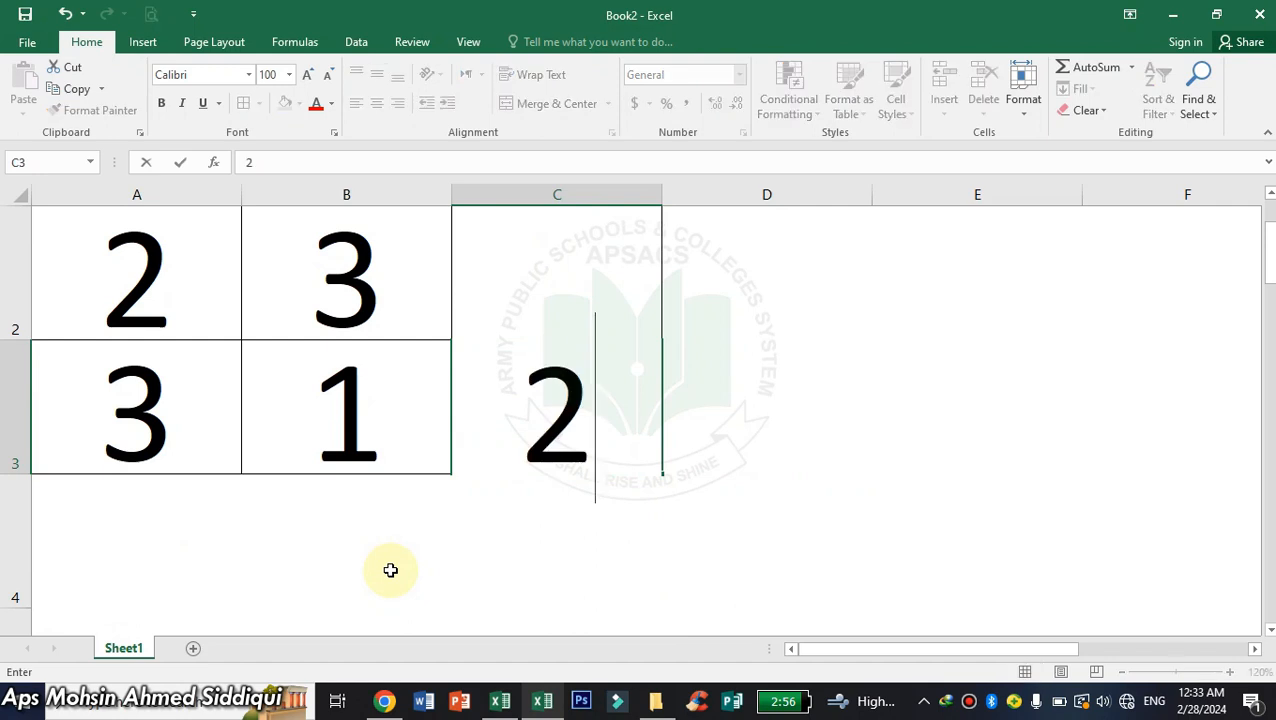
scroll(390, 566, up, 1)
click(778, 453)
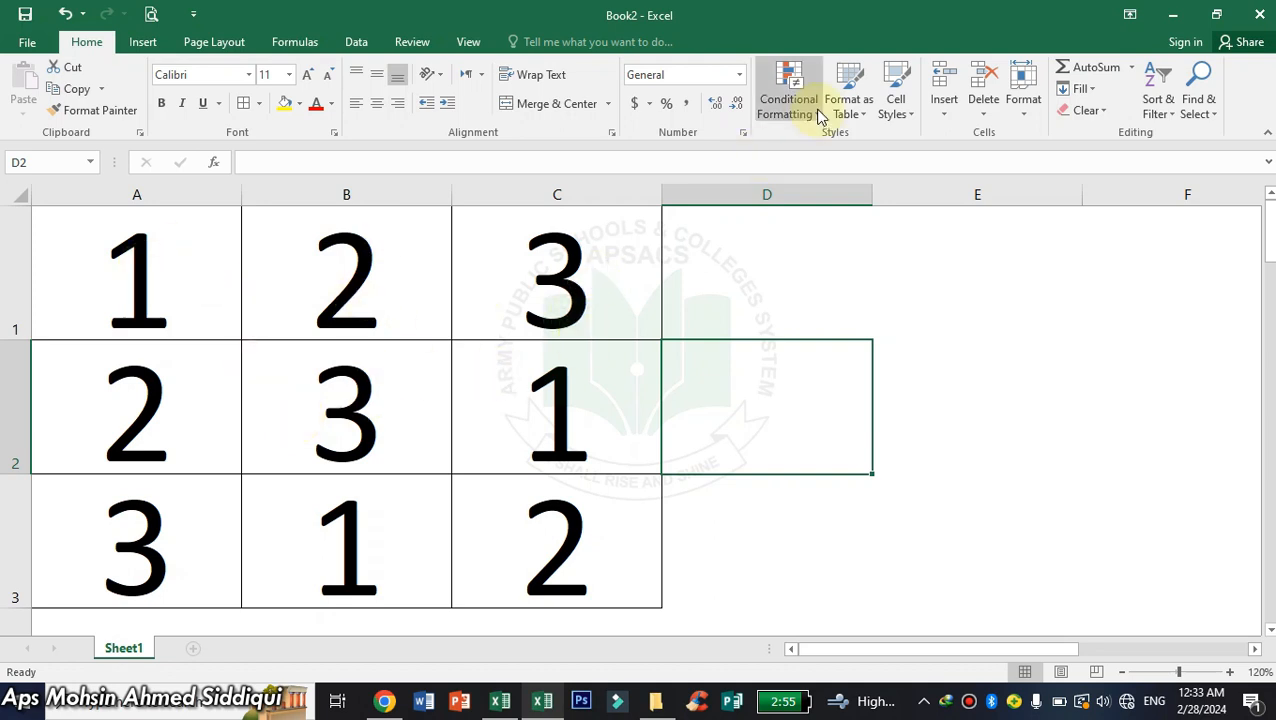
- Select cells A1:A3 to examine the digits in the first column
click(297, 480)
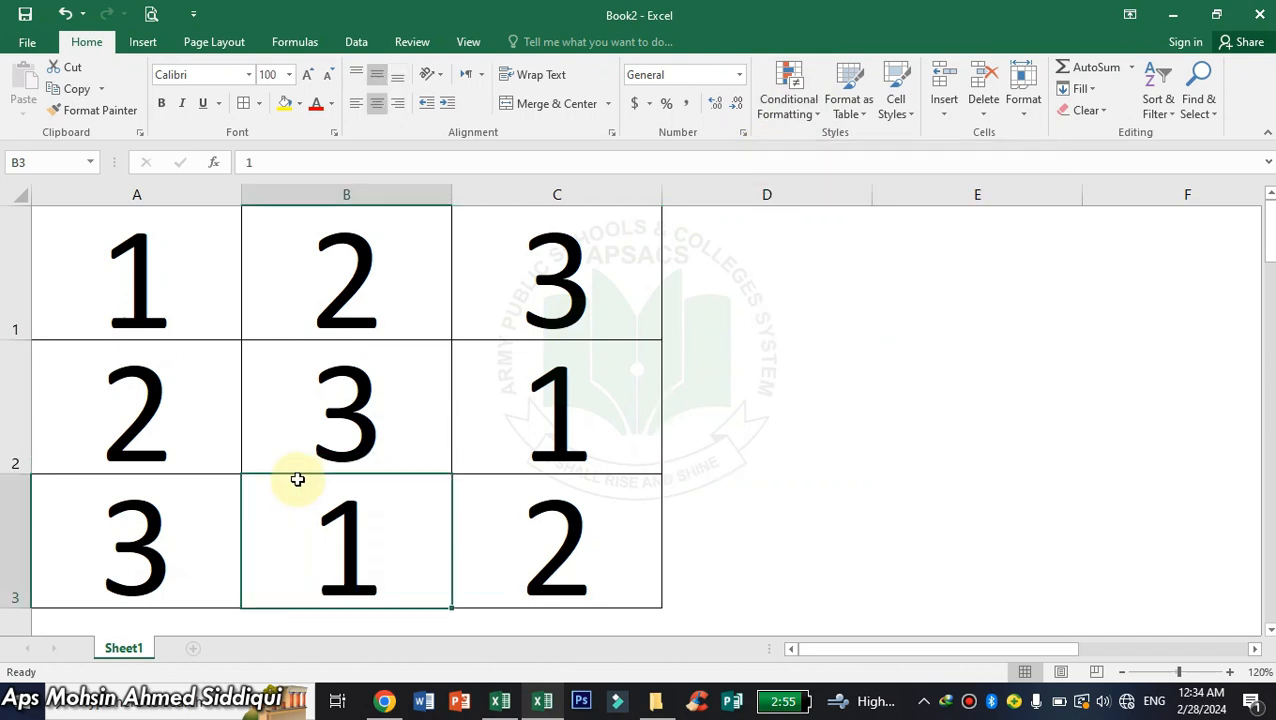
drag(186, 255, 177, 529)
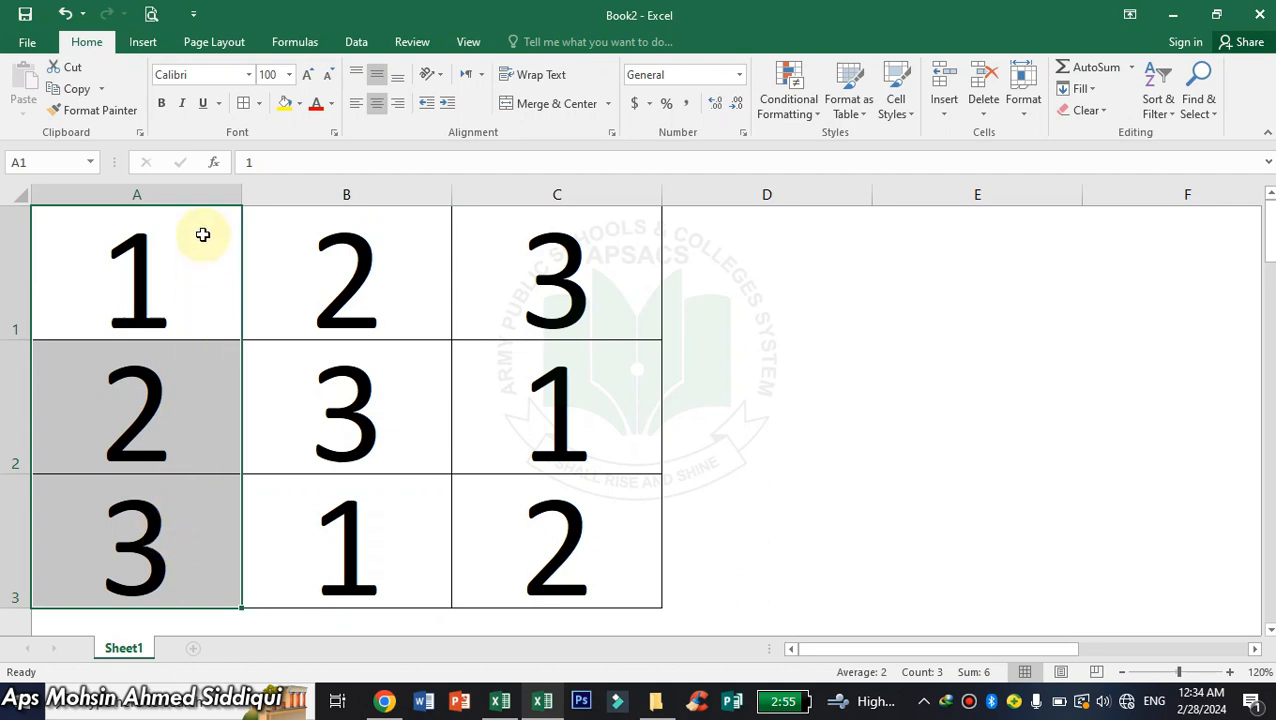
- Add a conditional formatting rule to A1:A3 that highlights duplicate values with Light Red Fill with Dark Red Text
click(784, 125)
mouse_move(797, 142)
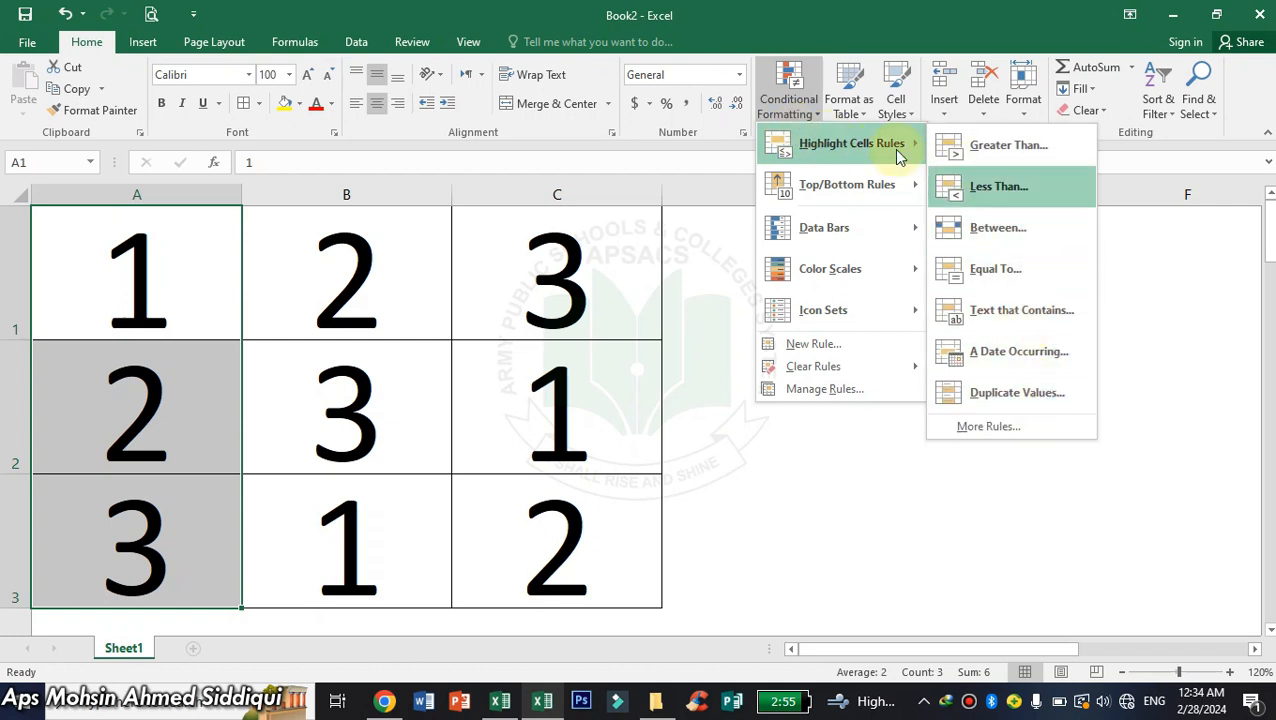
click(1020, 393)
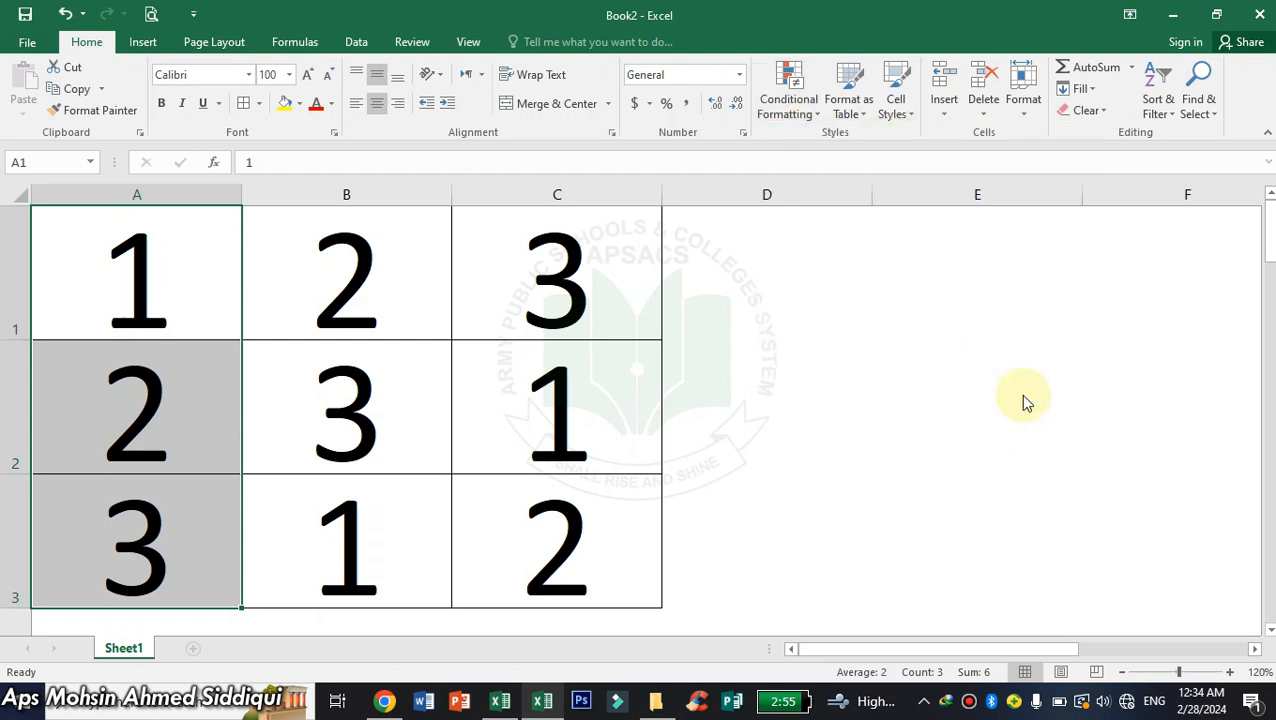
click(409, 273)
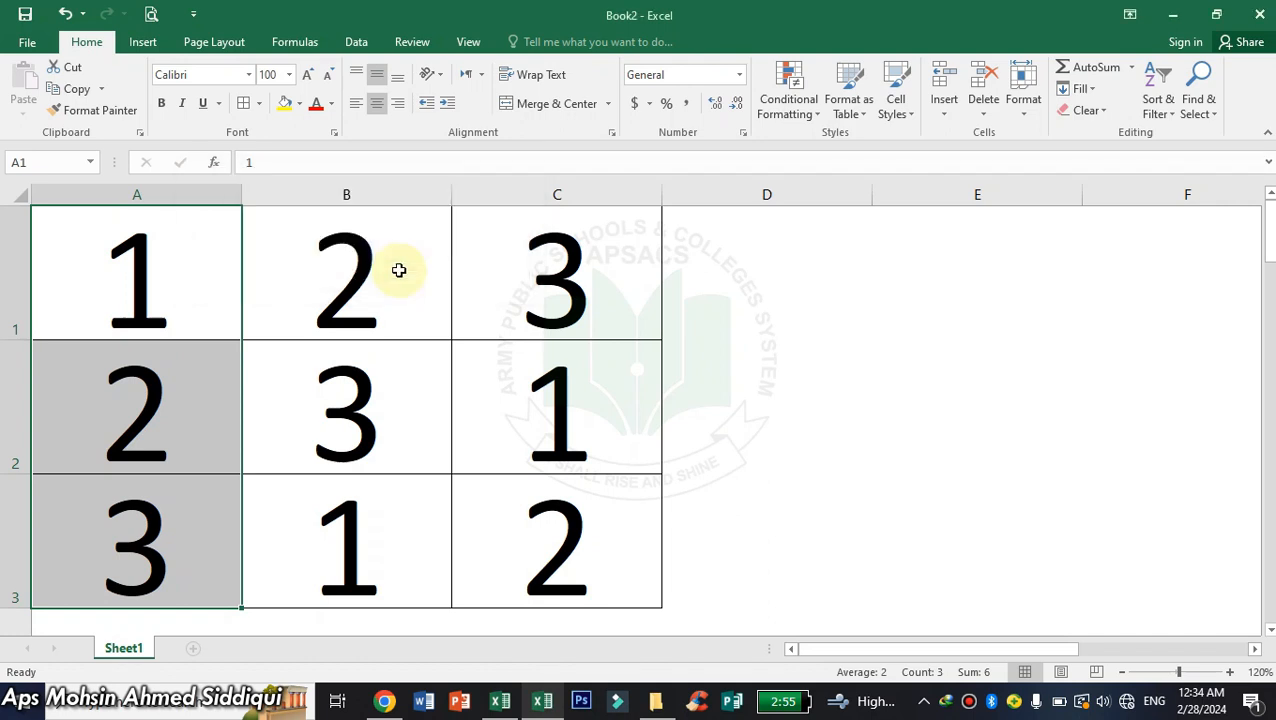
- Add a duplicate-values highlighting rule with Light Red Fill with Dark Red Text to the second column, cells B1:B3
drag(408, 248, 391, 515)
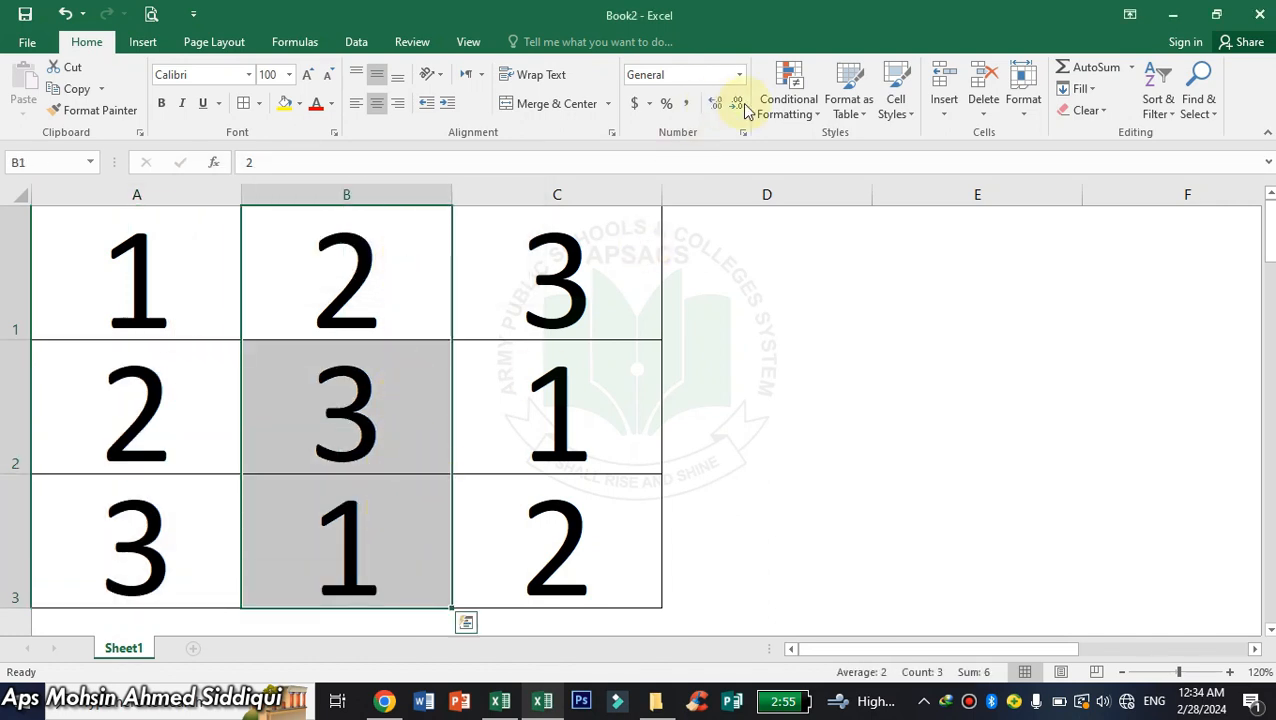
click(792, 110)
mouse_move(868, 148)
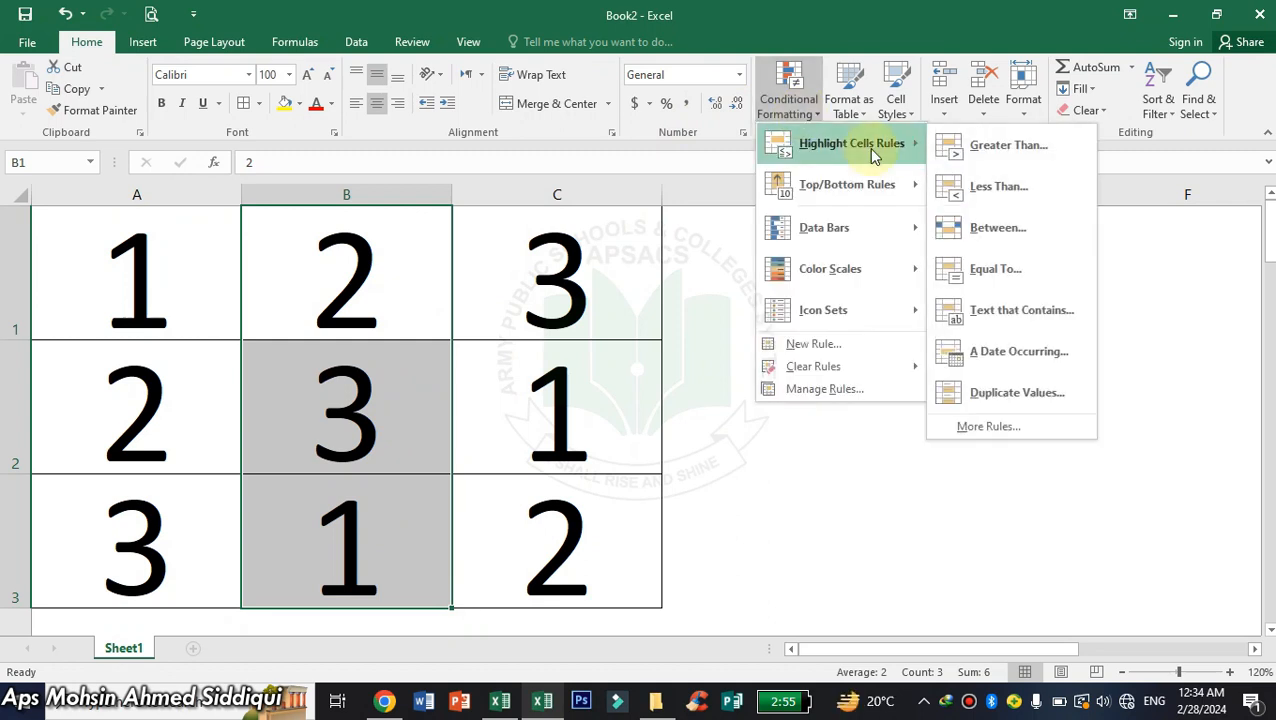
click(1017, 392)
click(413, 277)
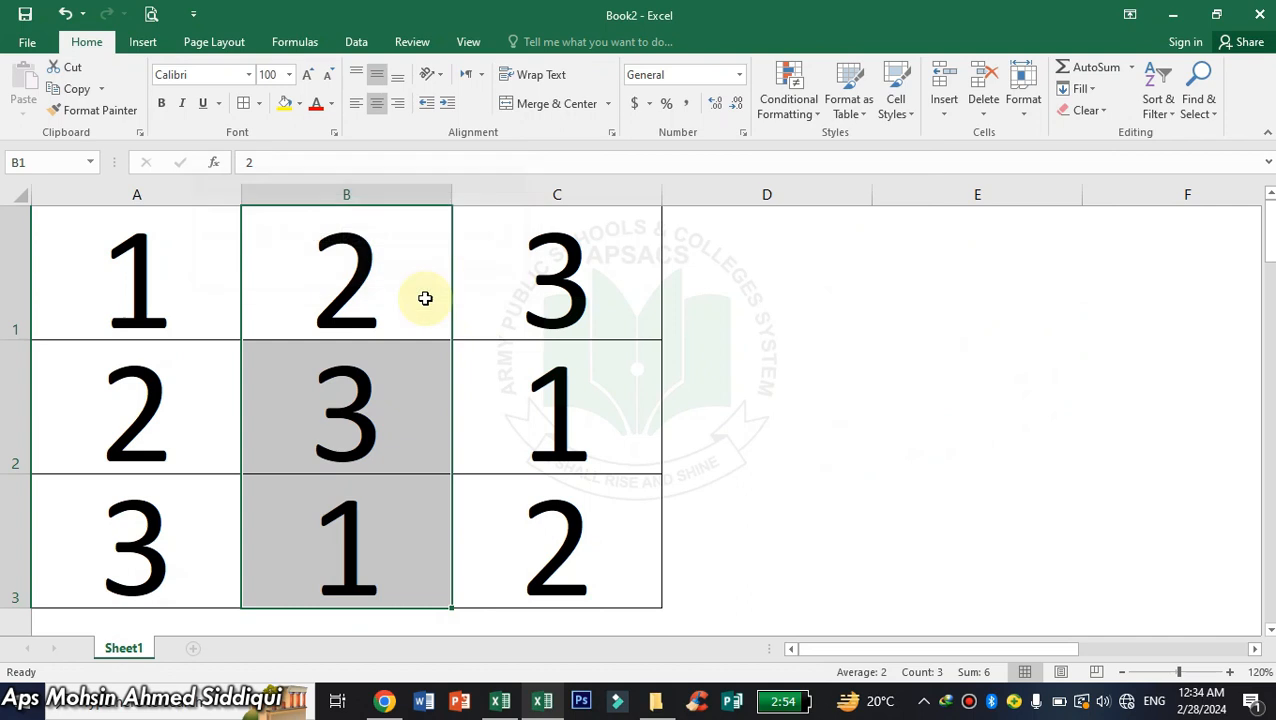
- Apply duplicate-values conditional formatting with Light Red Fill with Dark Red Text to the third column, cells C1:C3
drag(607, 290, 578, 512)
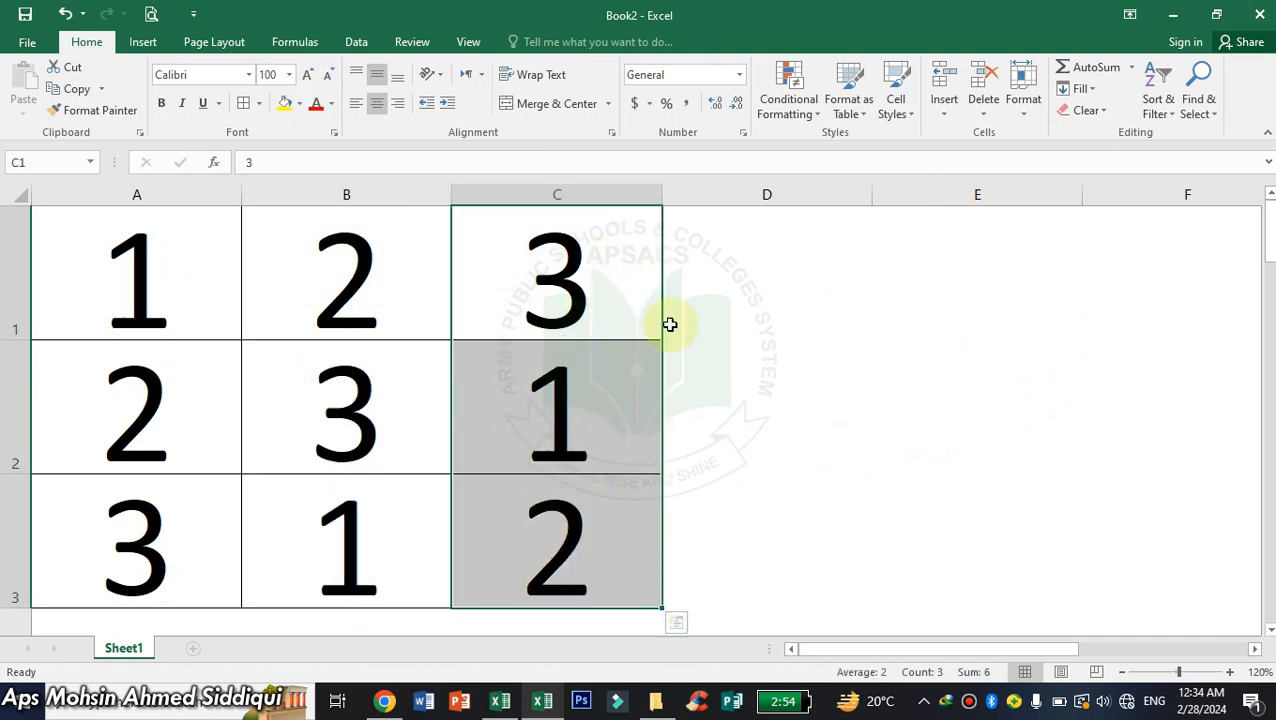
click(789, 97)
mouse_move(810, 145)
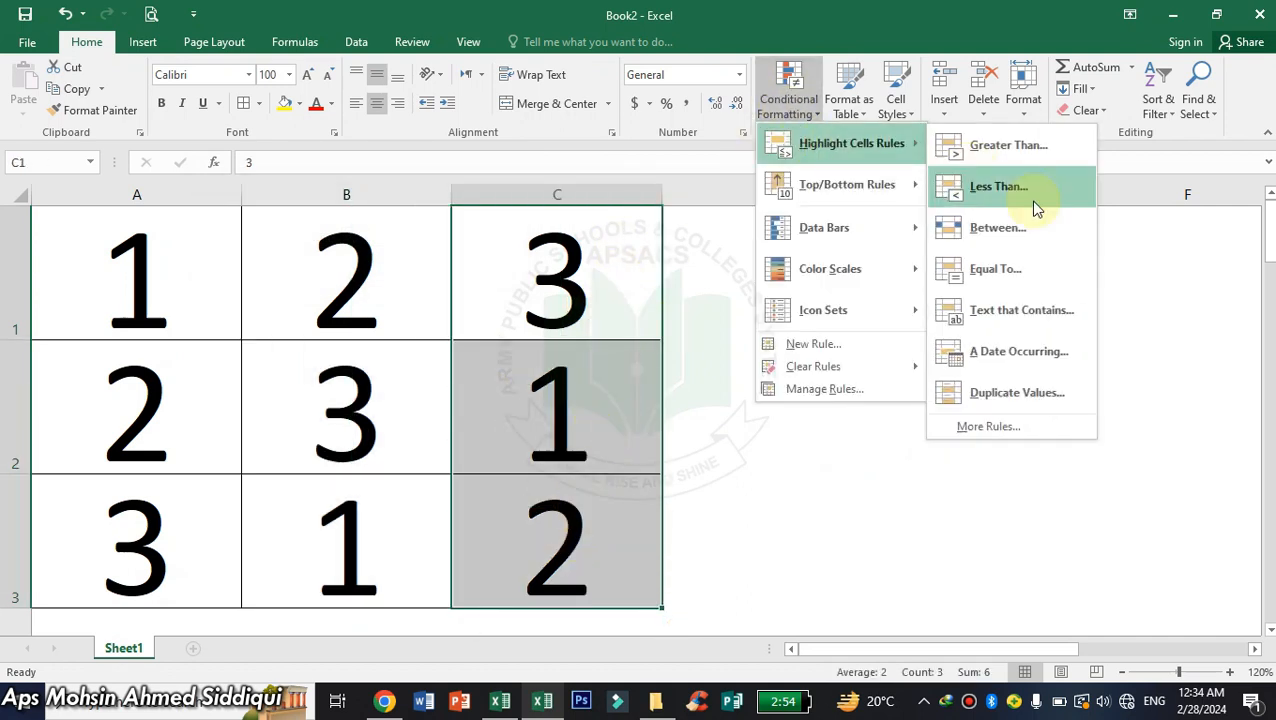
click(1054, 396)
click(408, 273)
click(400, 274)
click(480, 399)
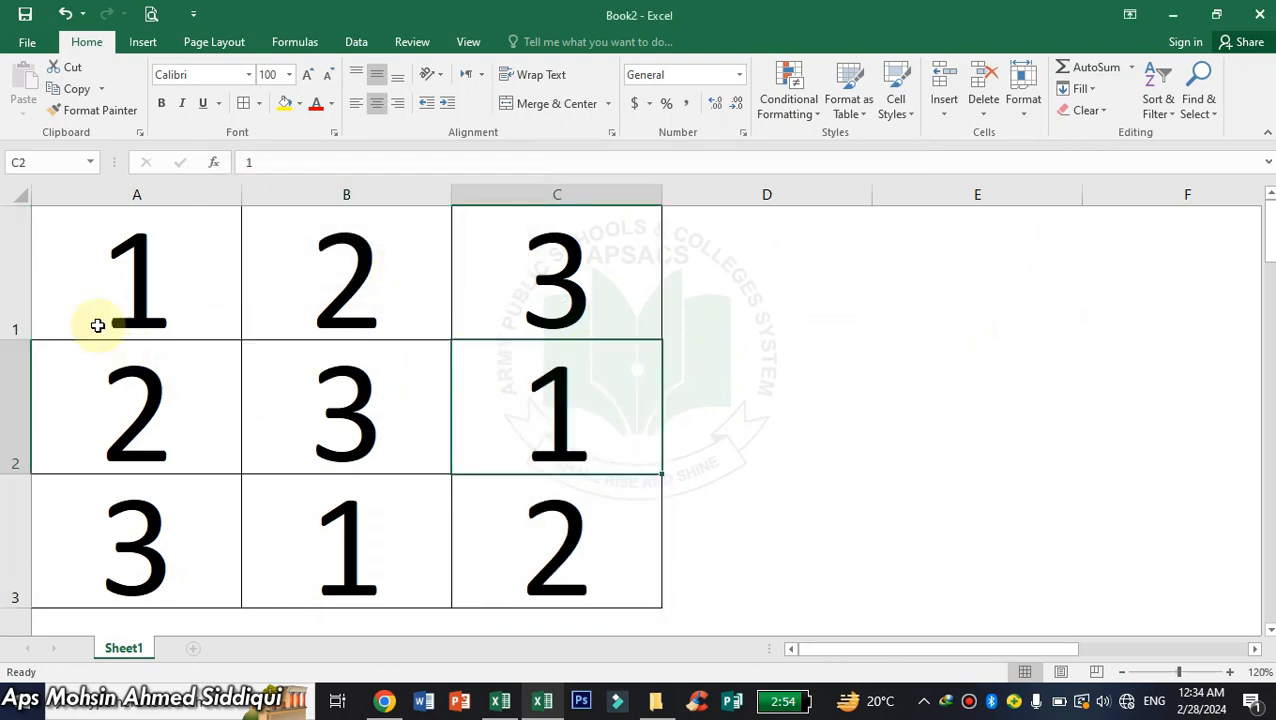
- Highlight duplicate values across the first row, cells A1:C1, with Light Red Fill with Dark Red Text
drag(100, 280, 510, 277)
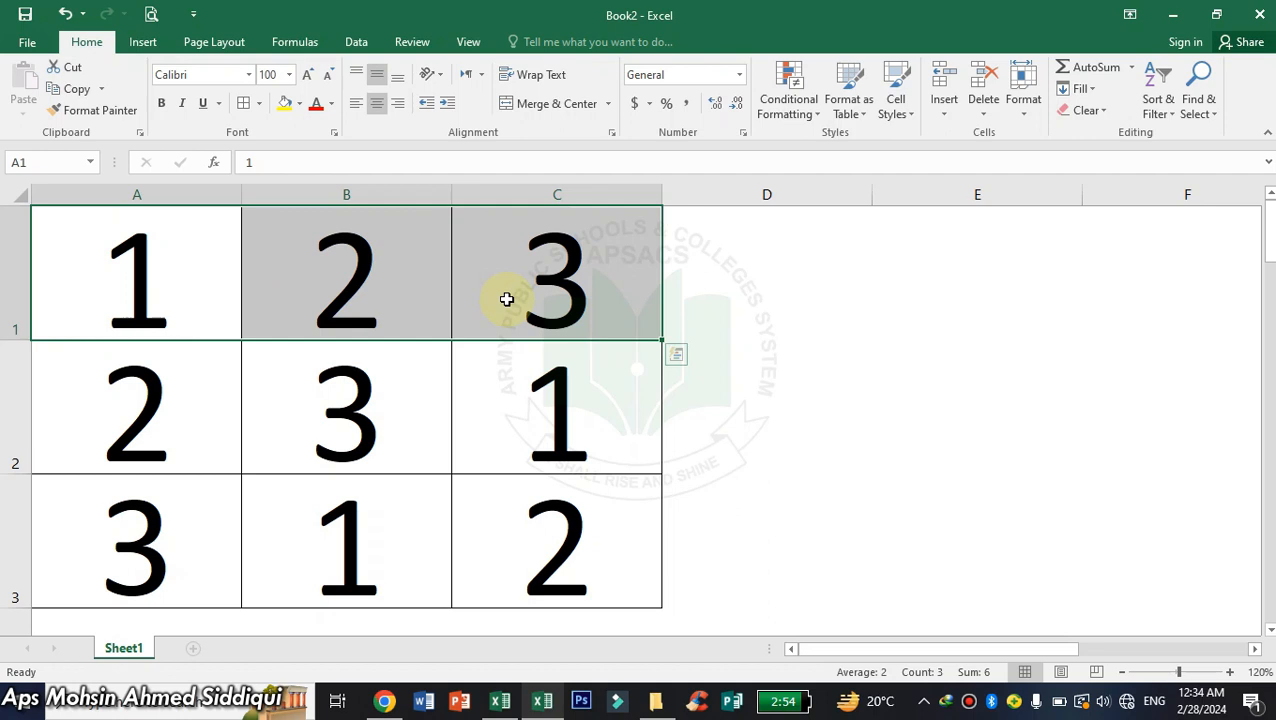
click(803, 116)
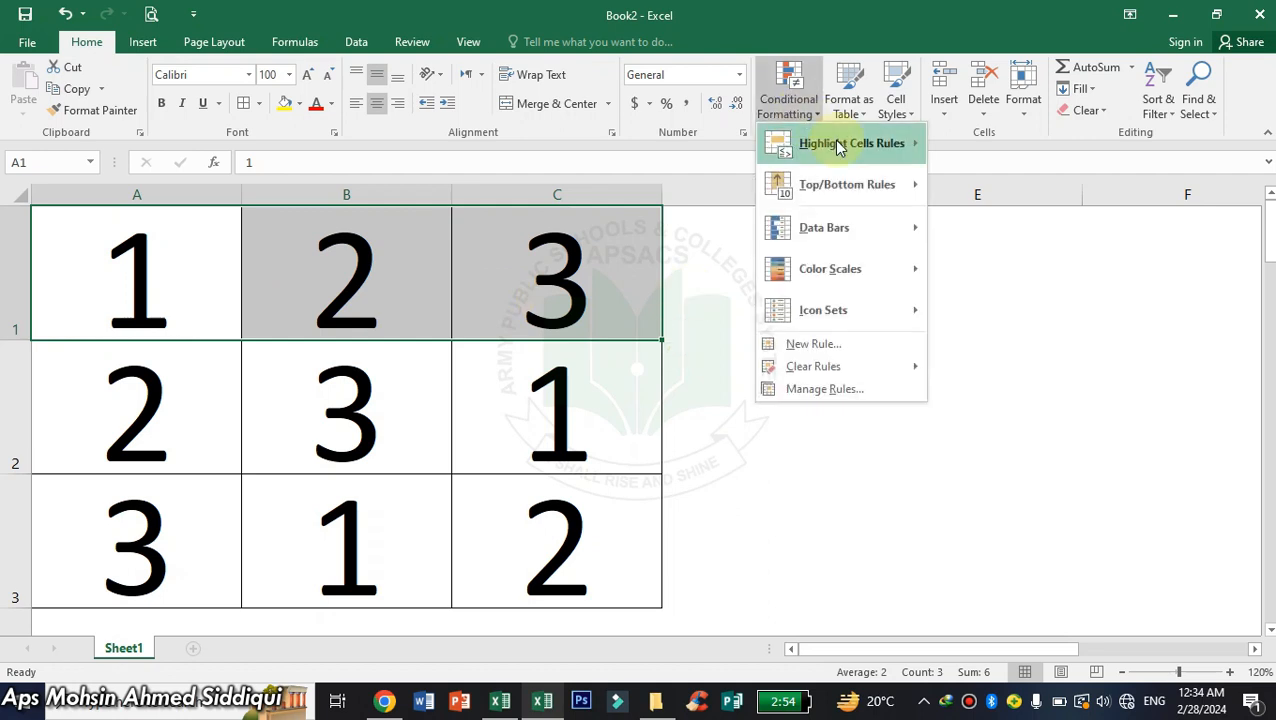
mouse_move(833, 141)
click(1017, 392)
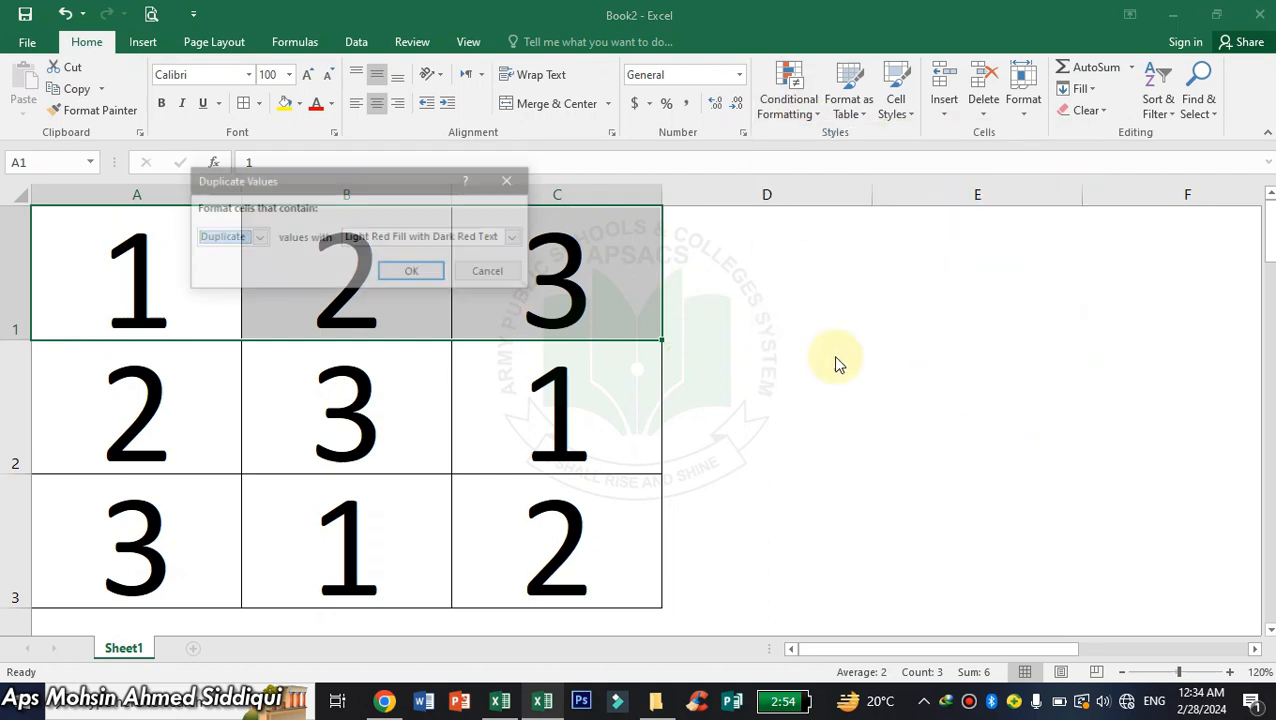
click(408, 276)
- Highlight duplicate values across the second row, cells A2:C2, with Light Red Fill with Dark Red Text
drag(220, 404, 547, 367)
click(810, 112)
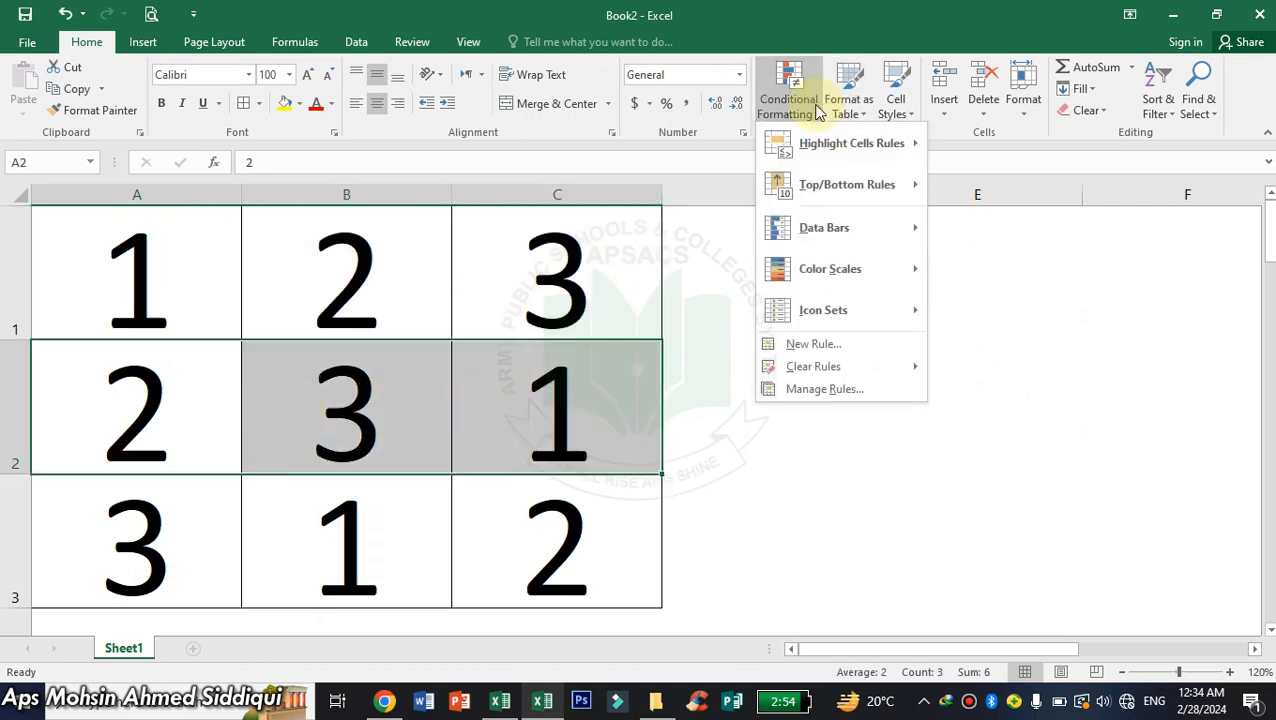
mouse_move(795, 140)
click(1022, 390)
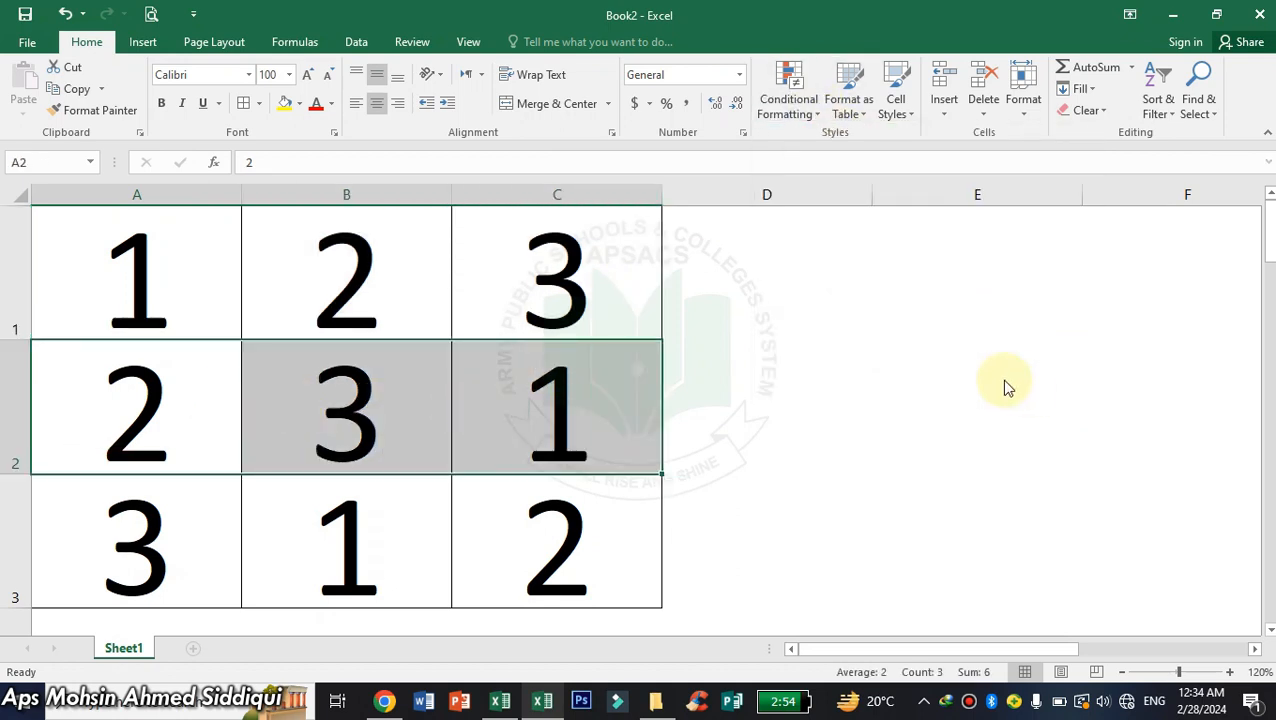
click(404, 283)
- Highlight duplicate values across the third row, cells A3:C3, with Light Red Fill with Dark Red Text
drag(200, 540, 541, 498)
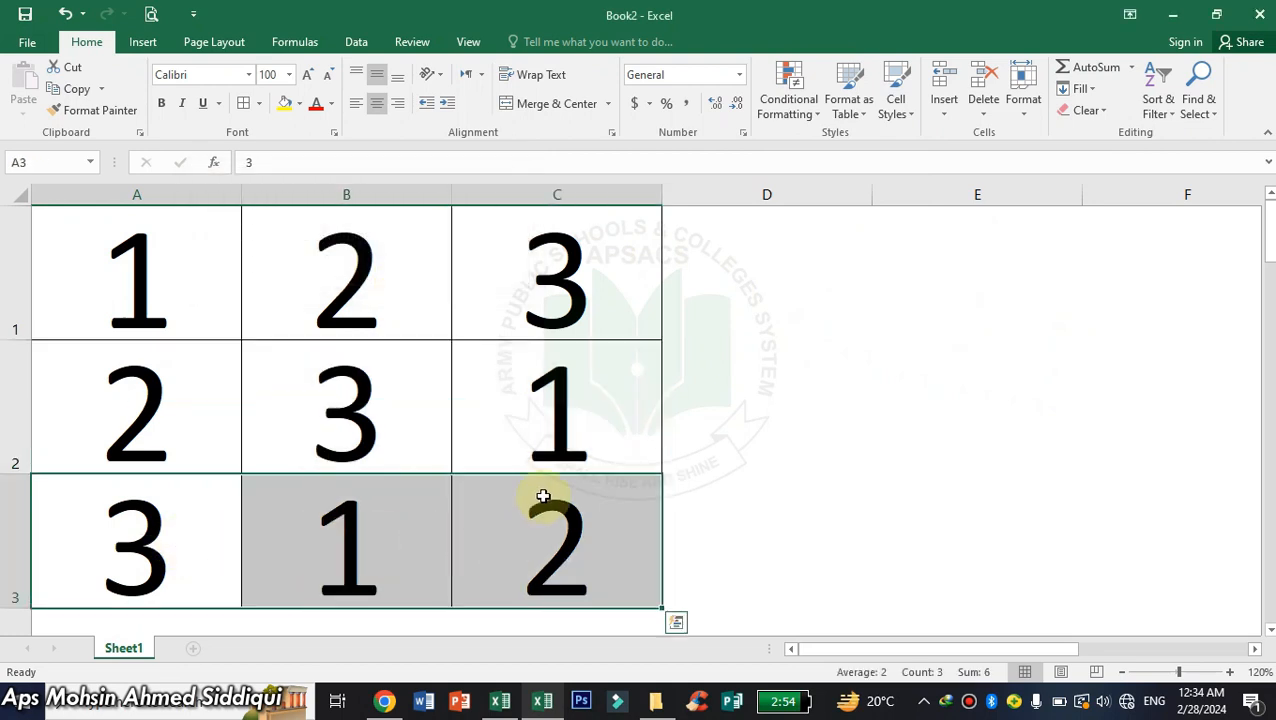
click(790, 108)
mouse_move(815, 140)
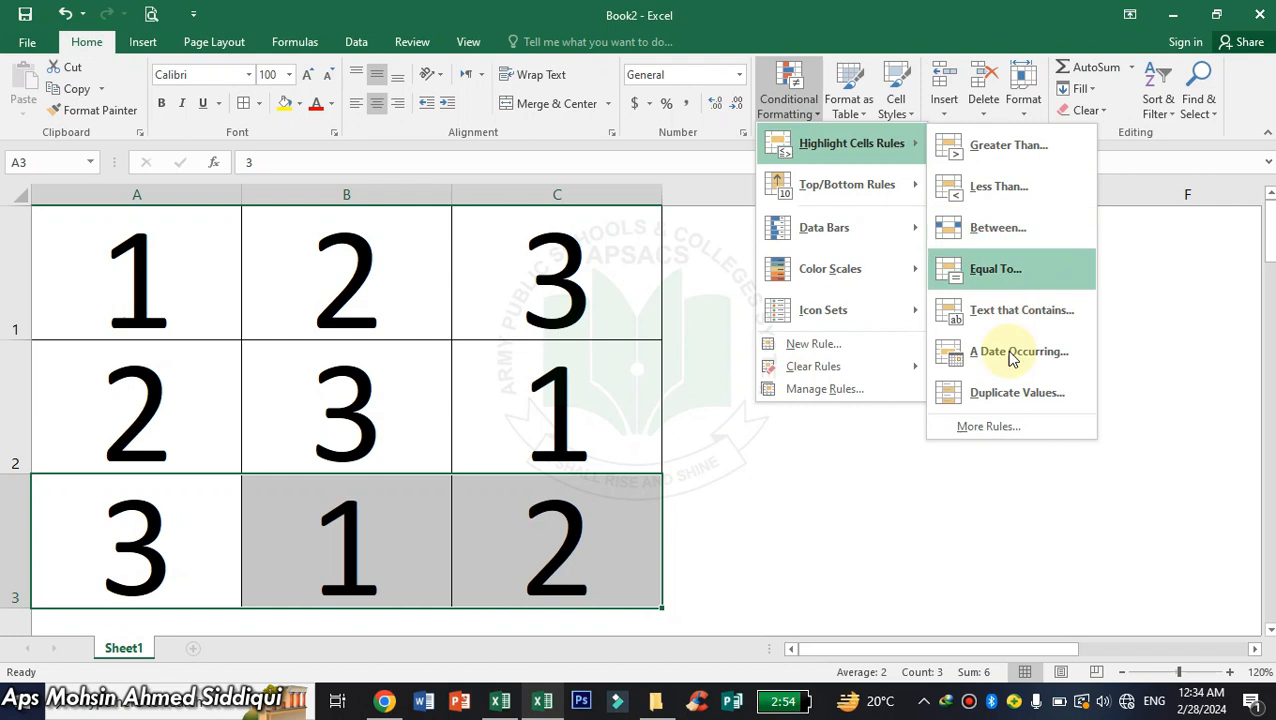
click(1030, 395)
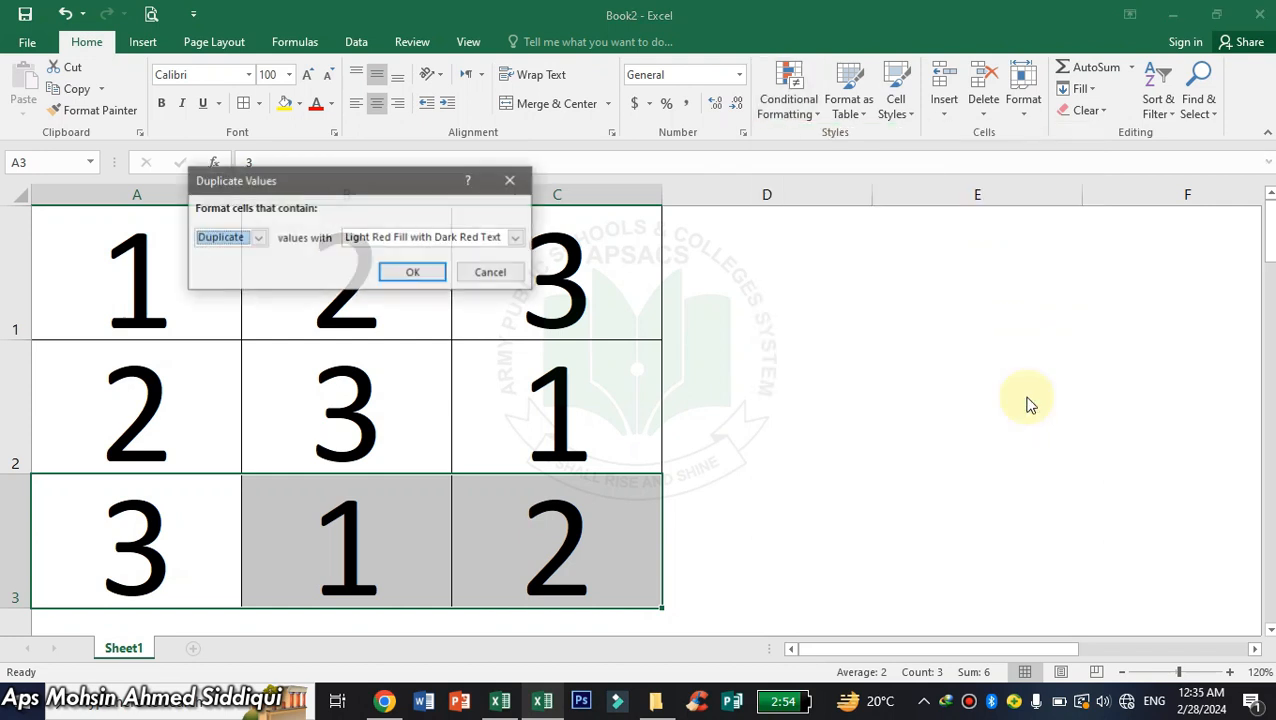
click(418, 272)
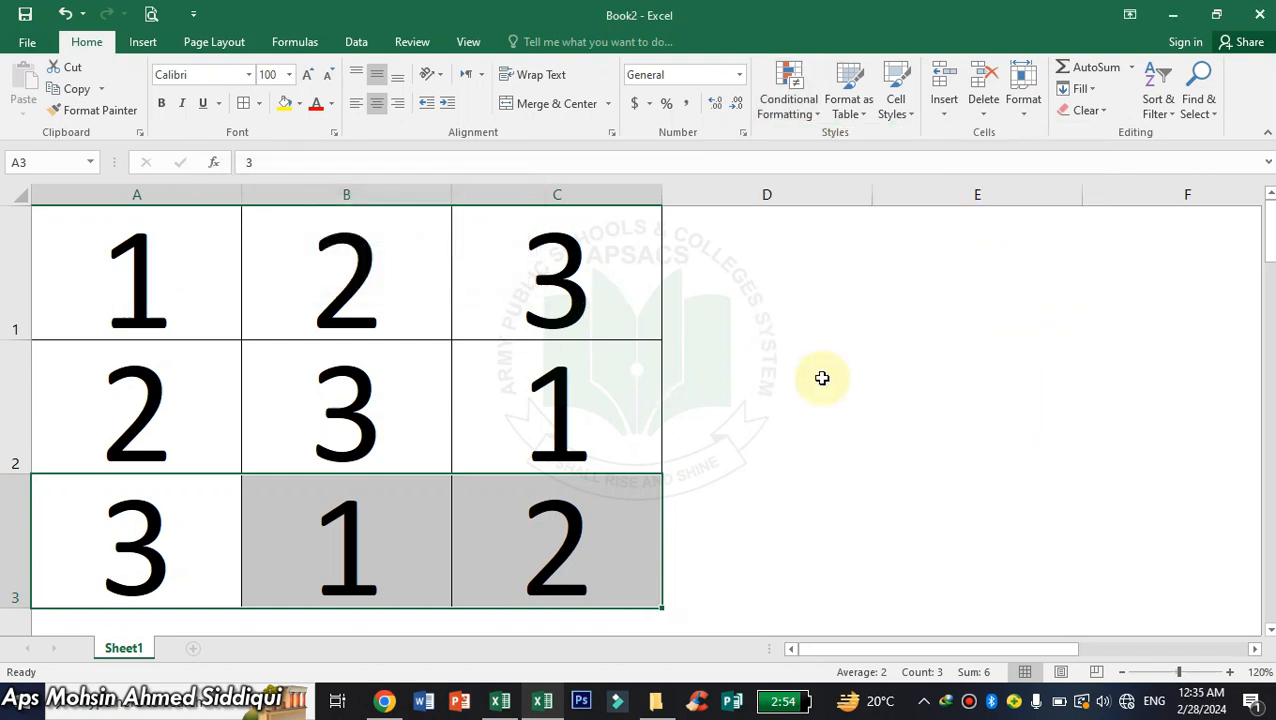
click(803, 353)
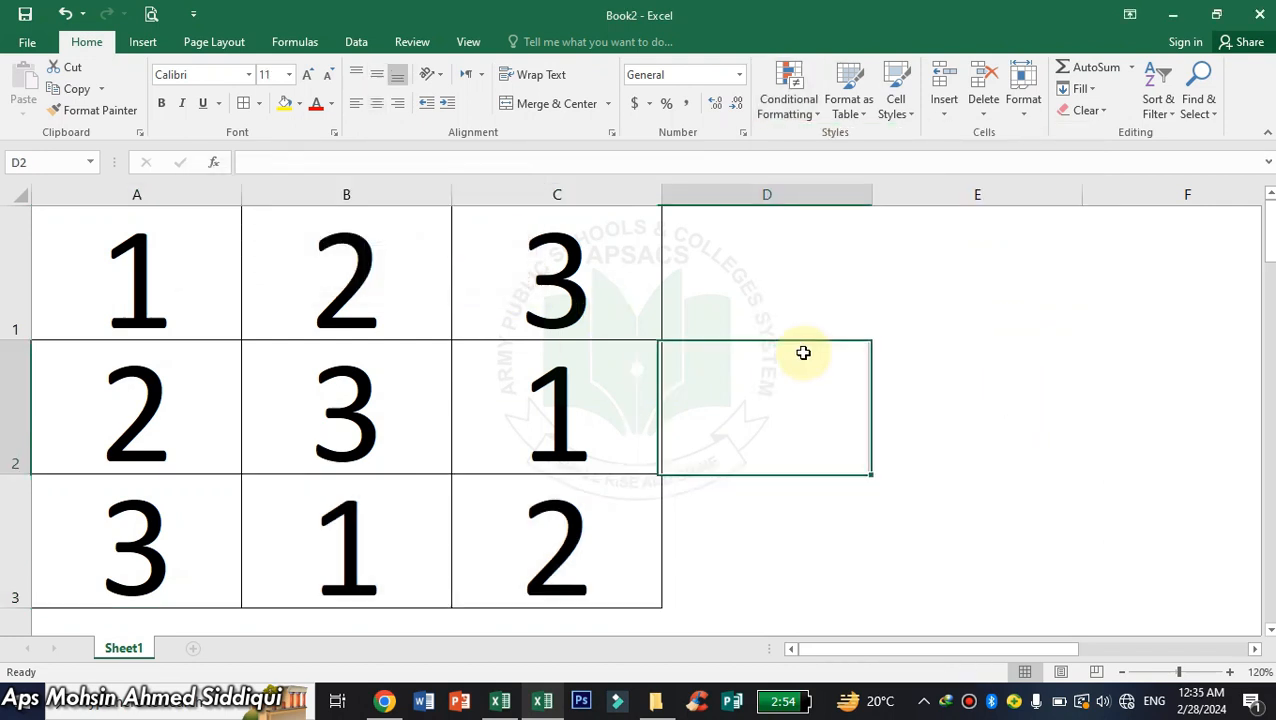
- Try 1 in cell A2 to test the duplicate highlighting in its row and column
click(125, 413)
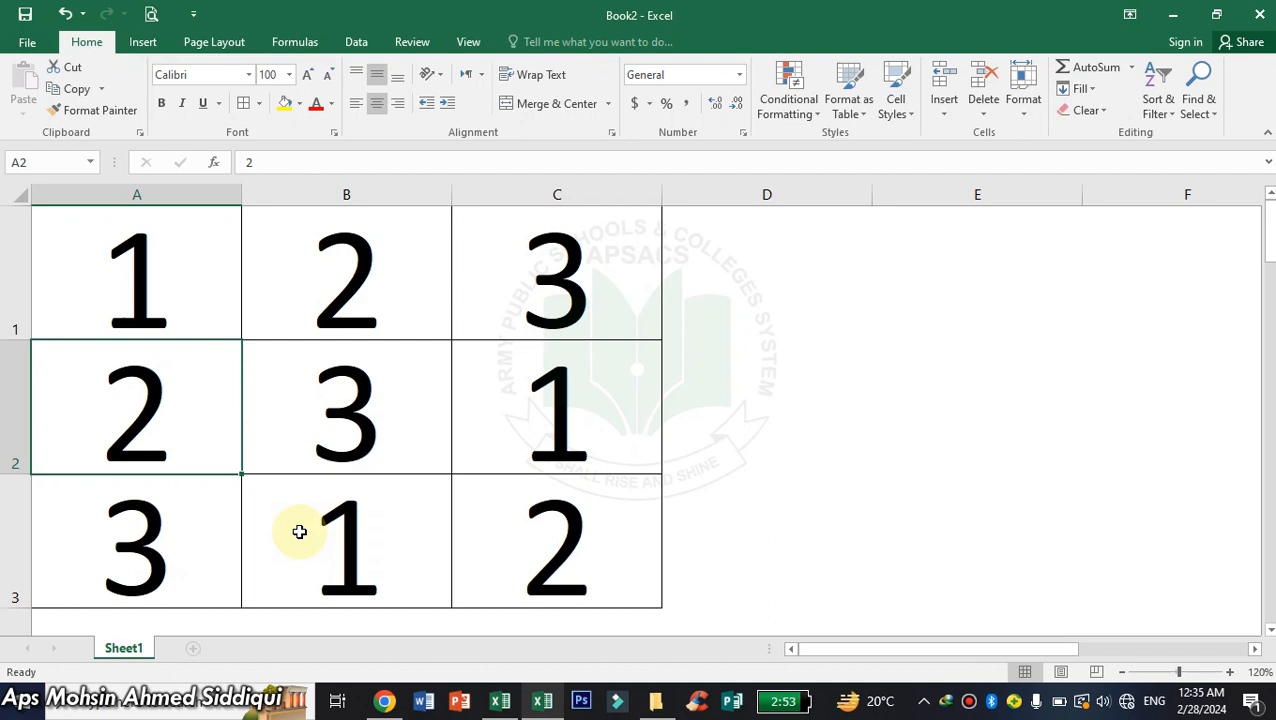
text(1)
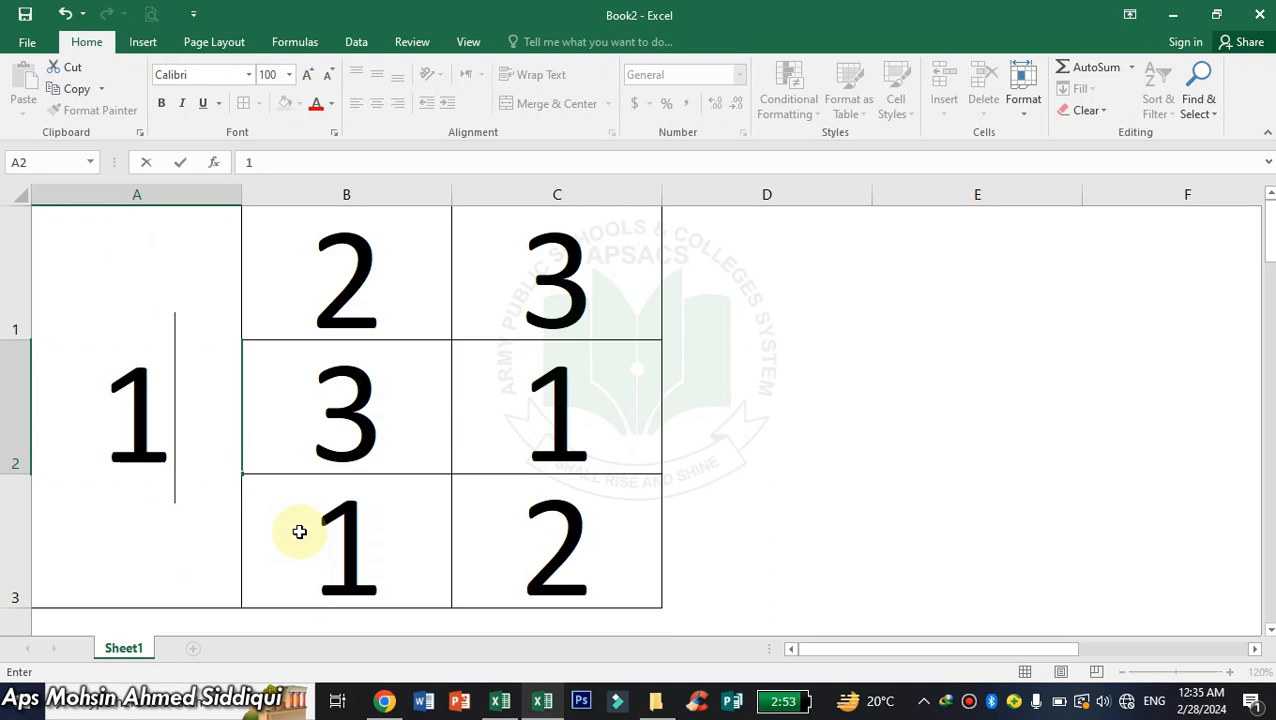
key(Return)
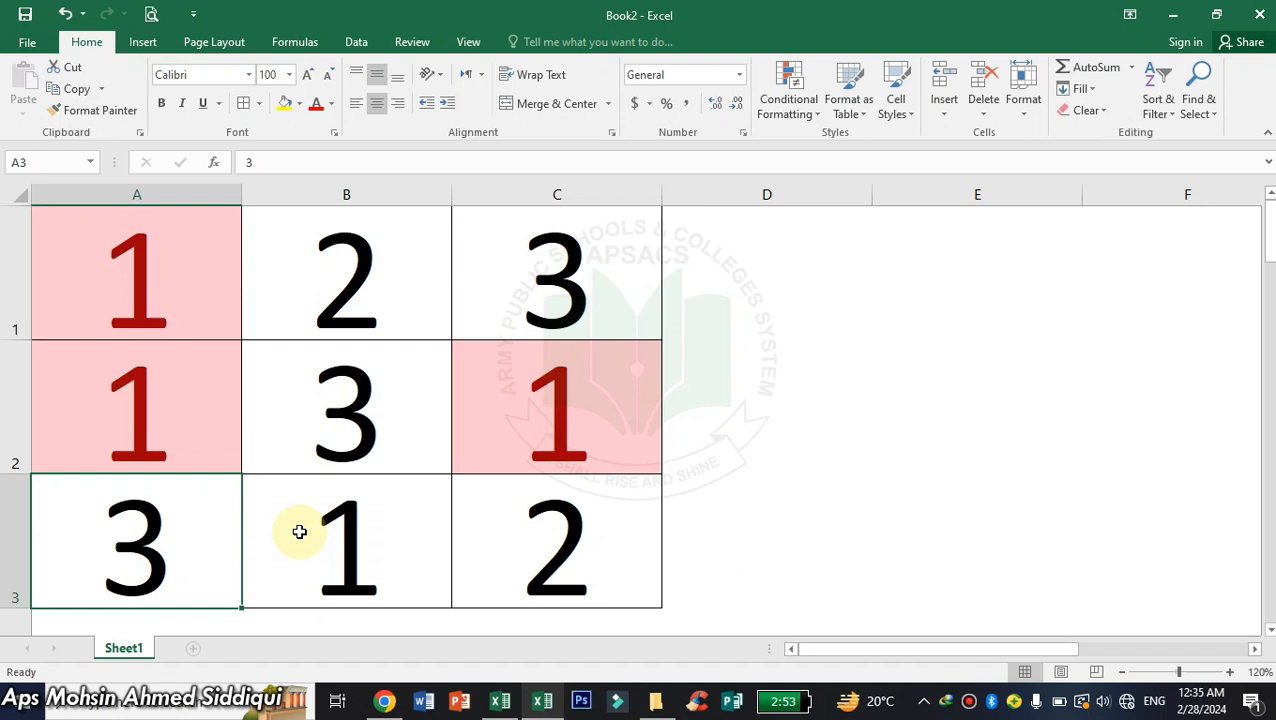
key(Up)
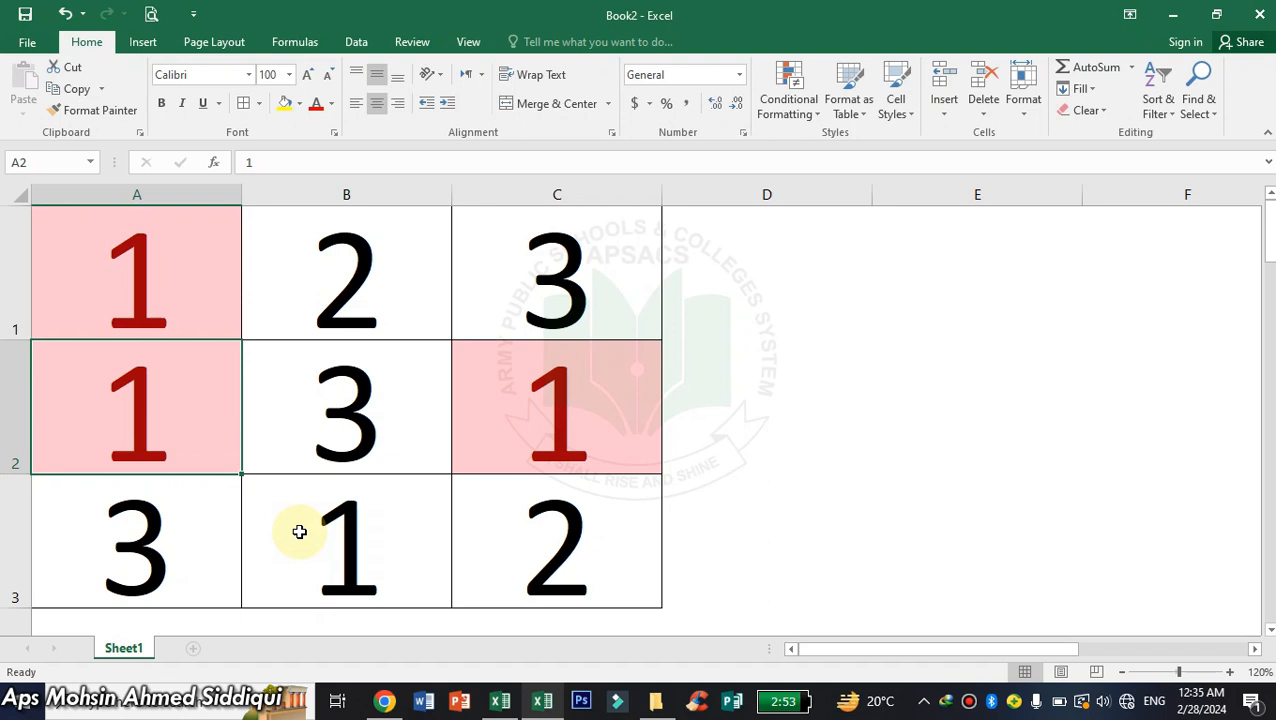
key(Up)
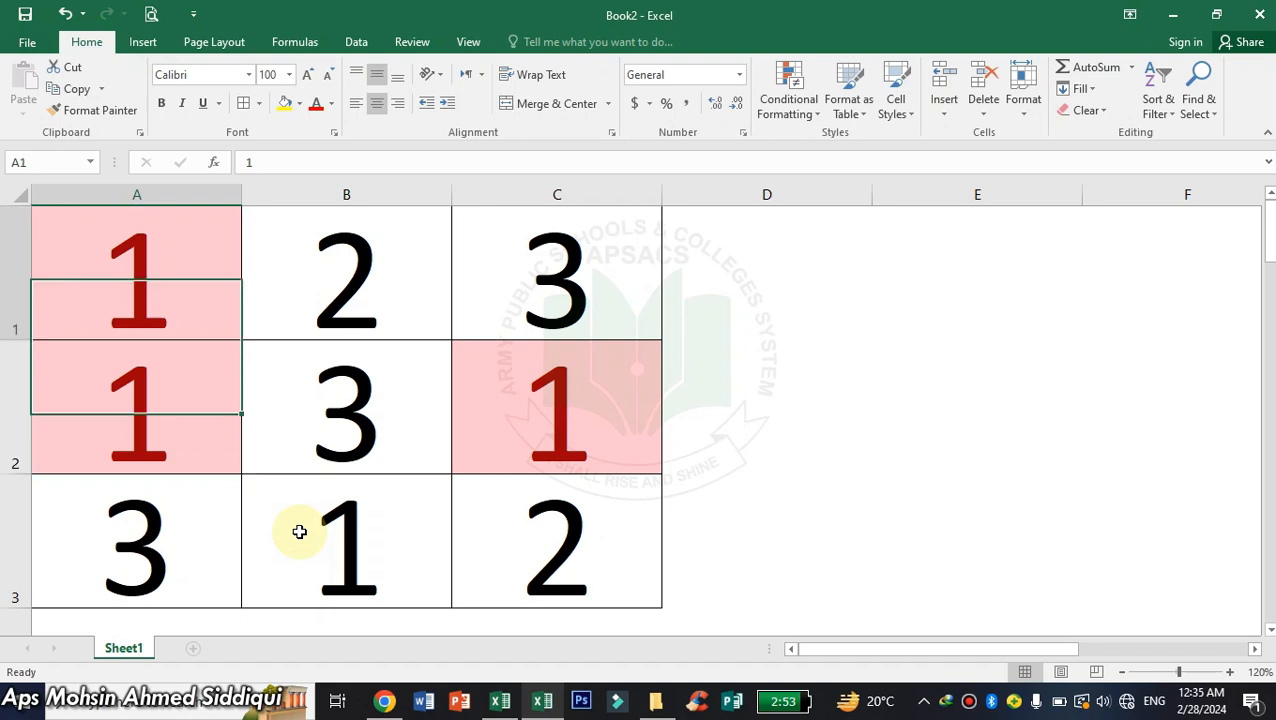
key(Down)
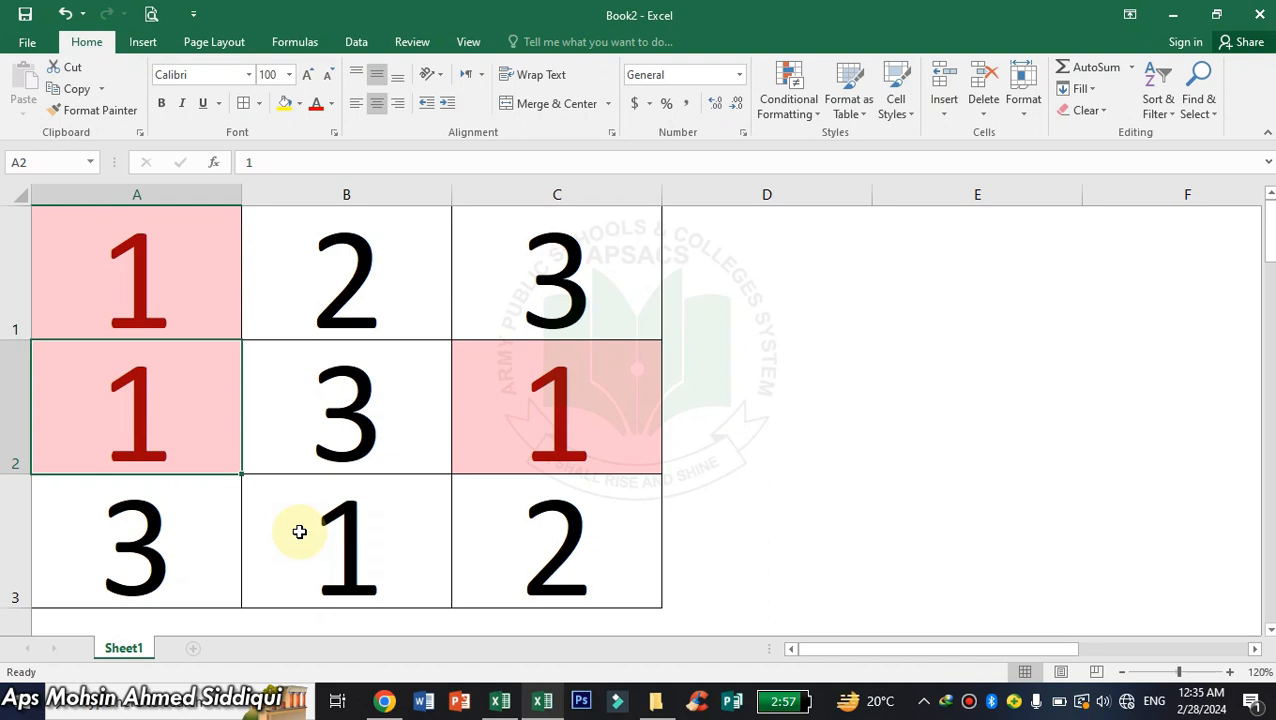
- Change cell A2 back to 2 to clear the duplicate of 1
key(F2)
key(BackSpace)
text(2)
key(Return)
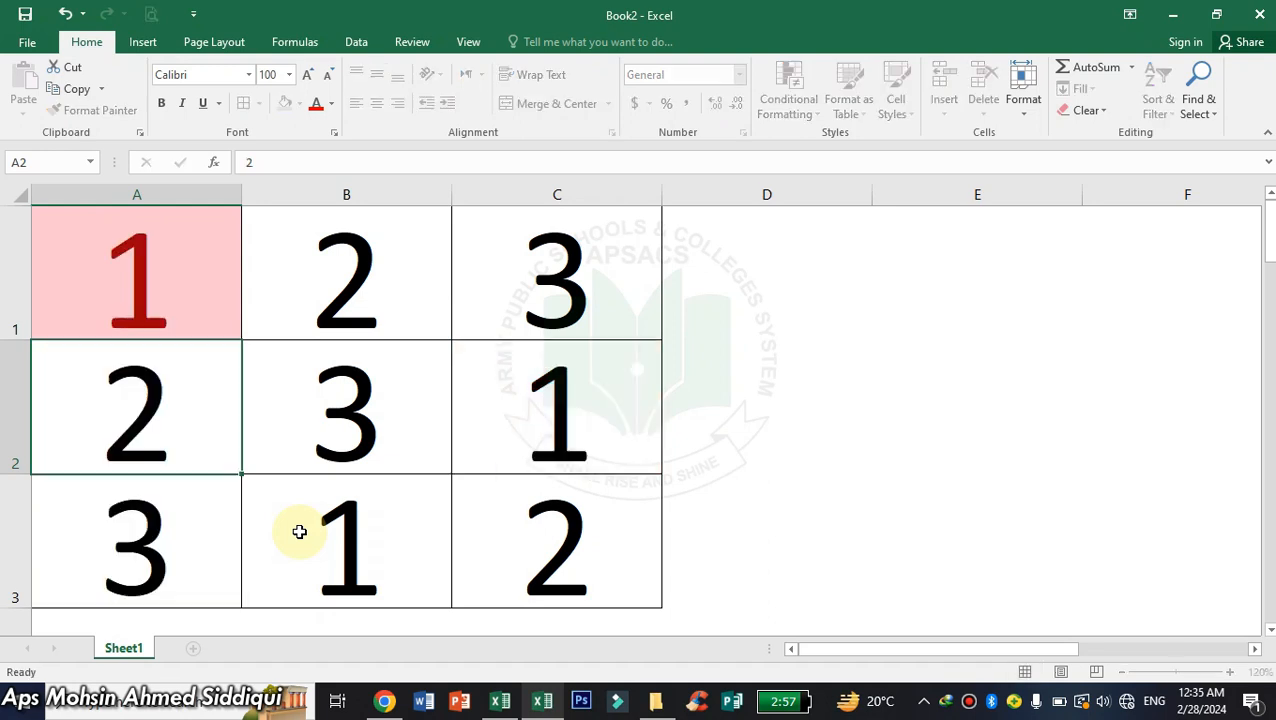
- Try 3 in cell A2 and examine the duplicate highlighting in the second row and first column
key(F2)
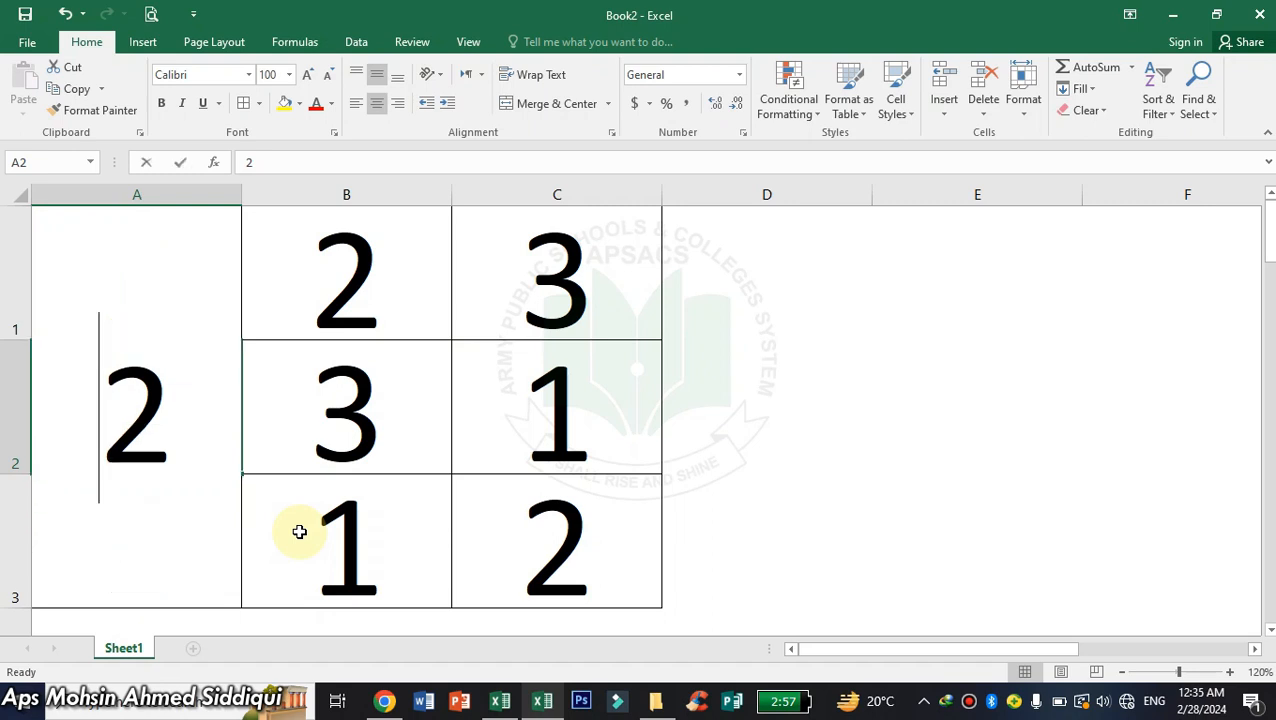
key(Delete)
text(3)
key(Return)
key(Right)
key(Left)
key(Right)
key(Left)
key(Right)
key(Left)
key(Down)
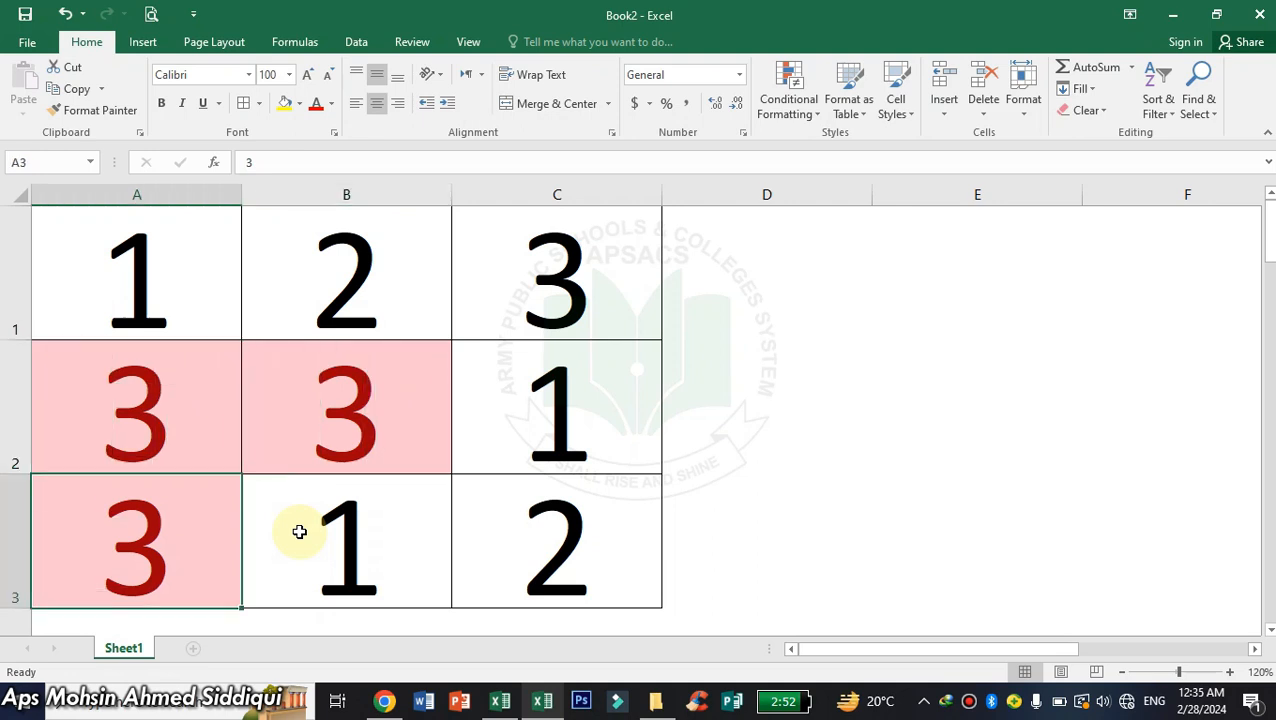
- Restore the correct digit 2 in cell A2 in place of the test value
key(Up)
key(F2)
key(BackSpace)
text(2)
key(Return)
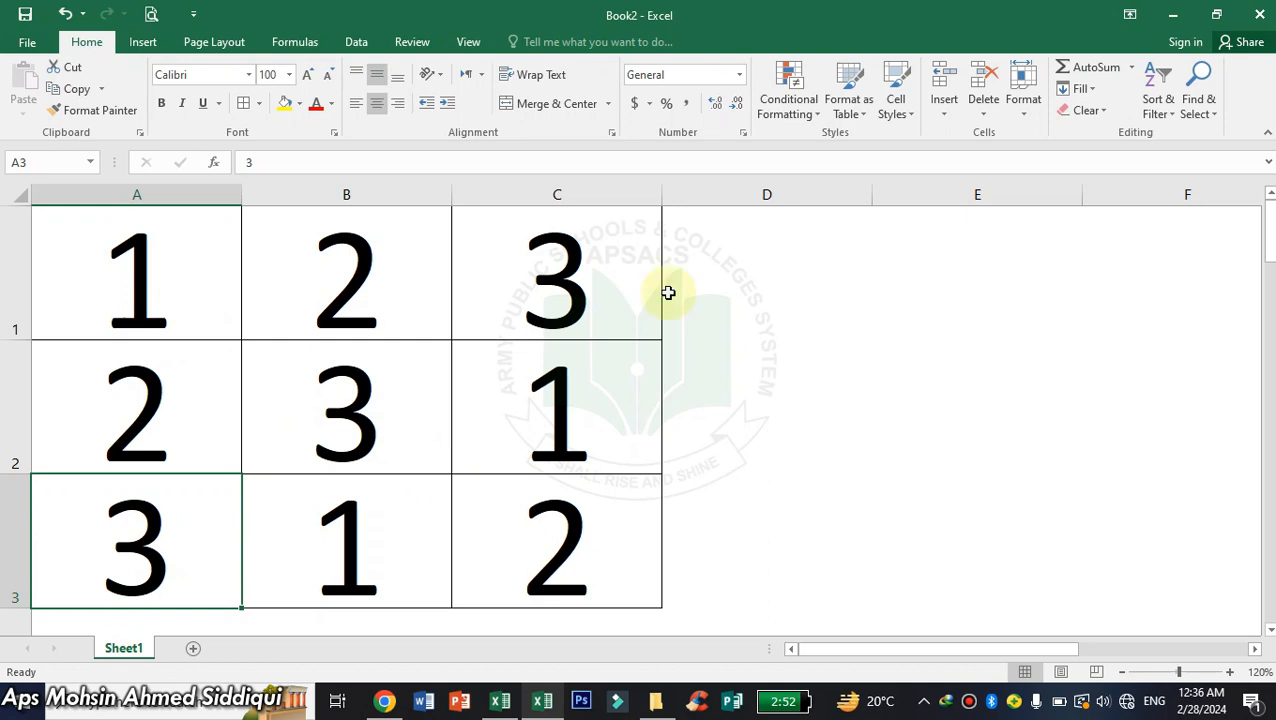
- Rename the worksheet Sheet1 as "3 X 3"
right_click(128, 648)
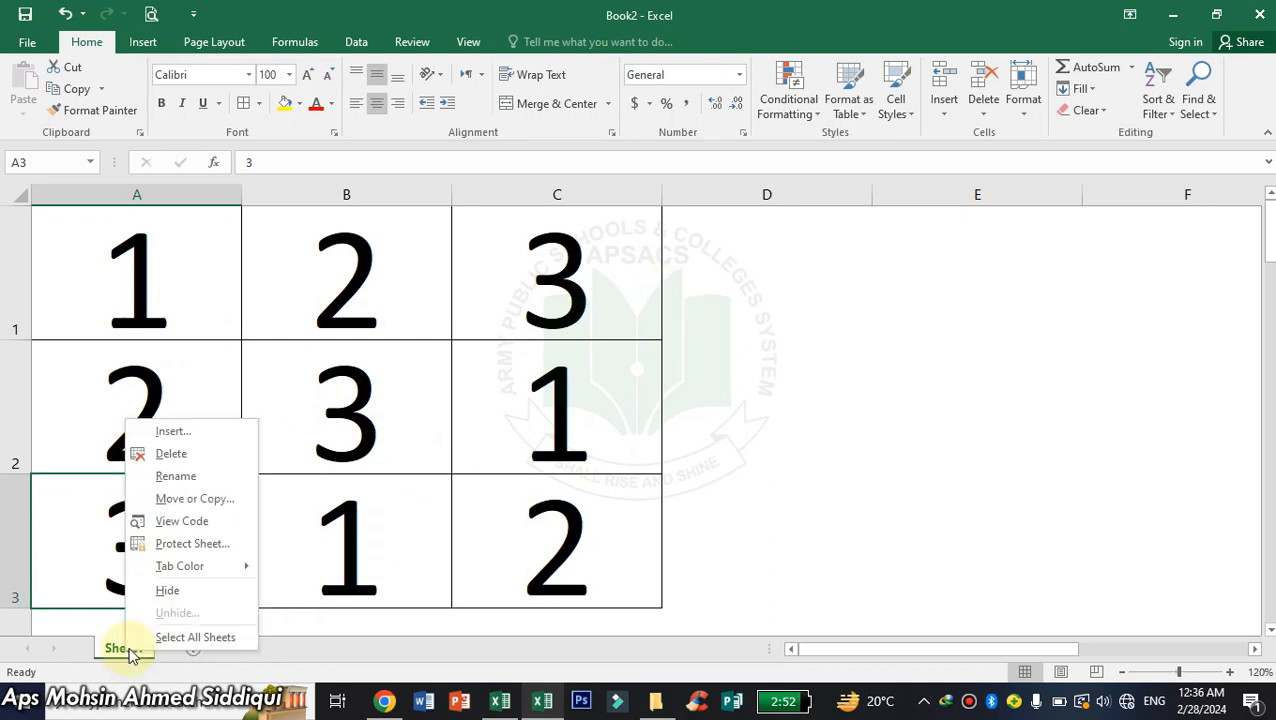
click(197, 474)
text(3)
key(Return)
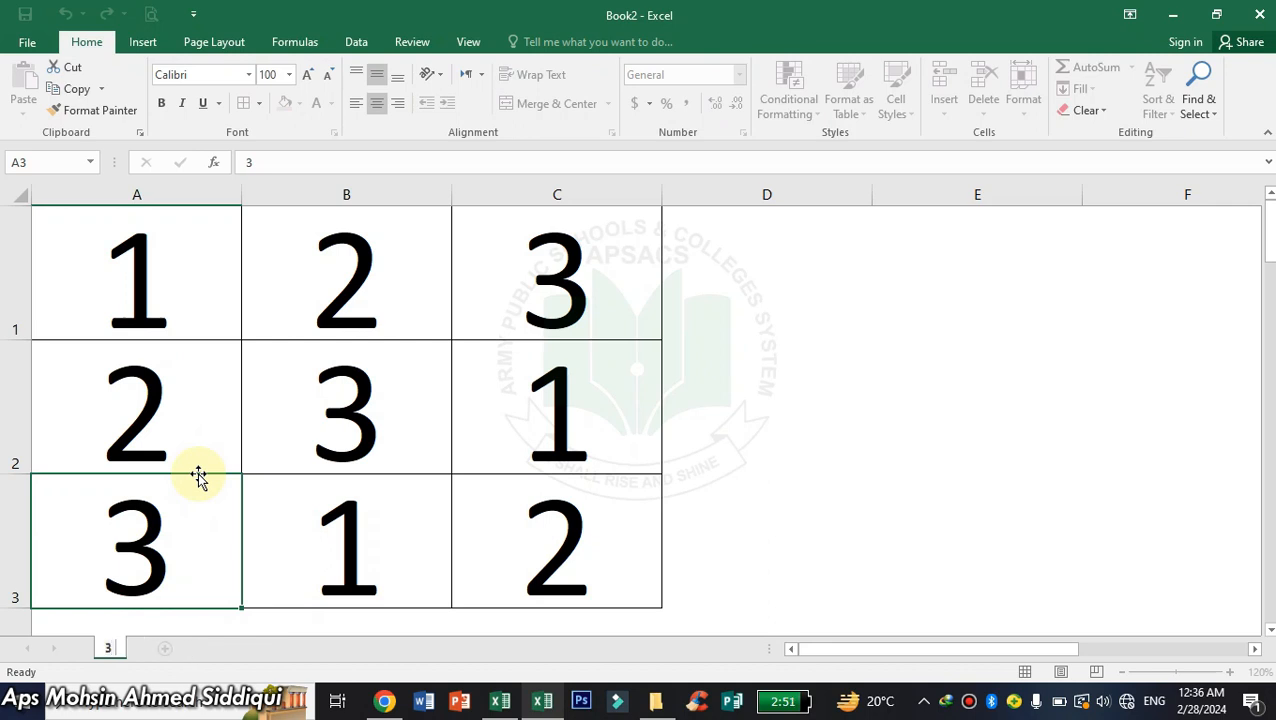
text(X 3)
click(452, 505)
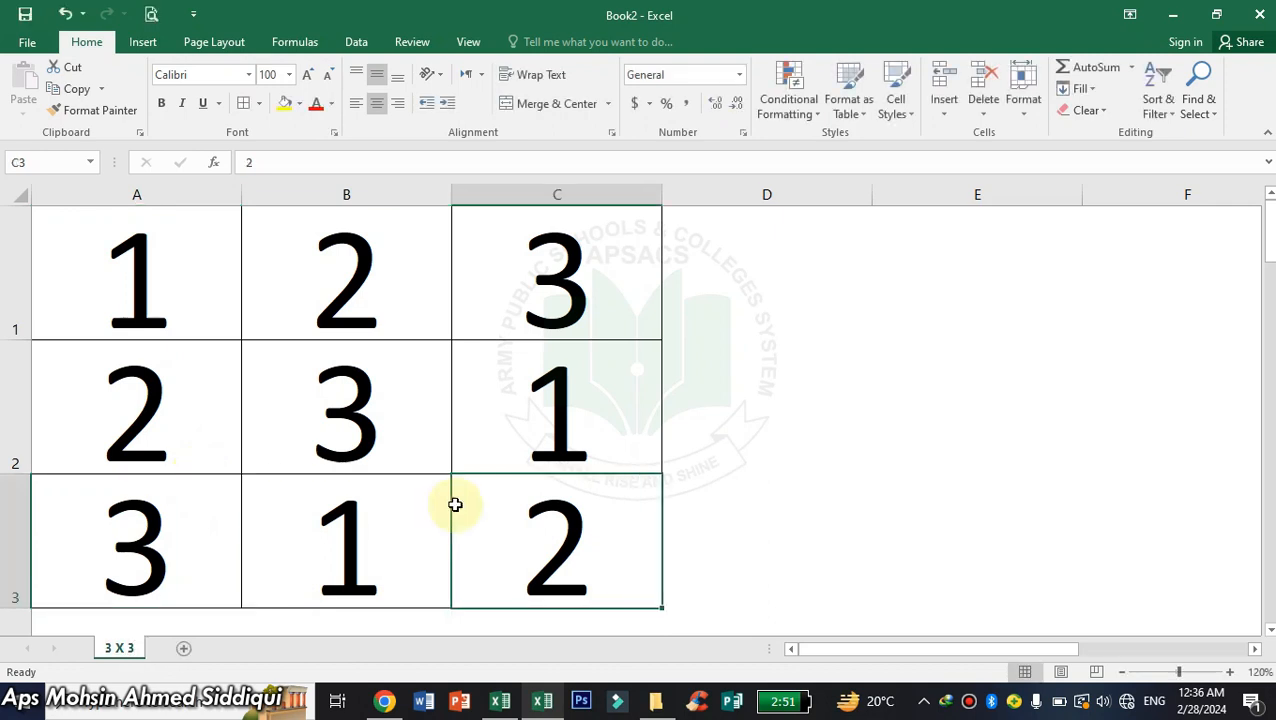
click(821, 464)
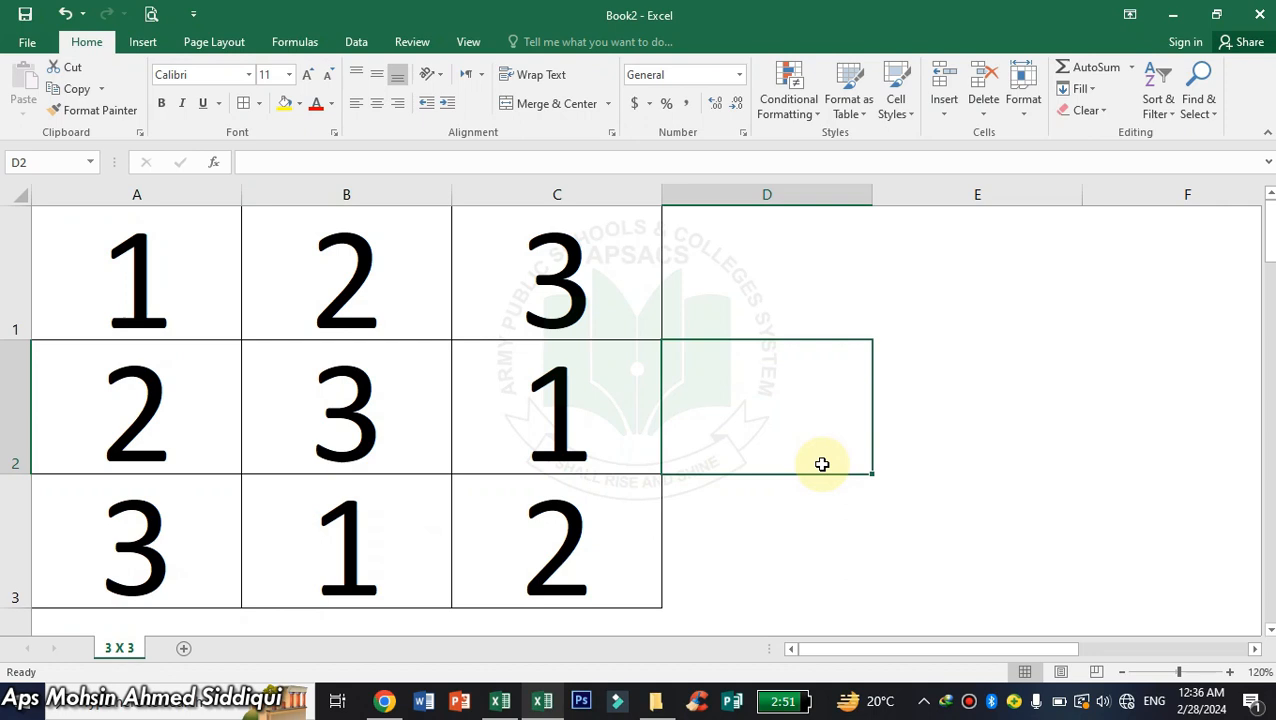